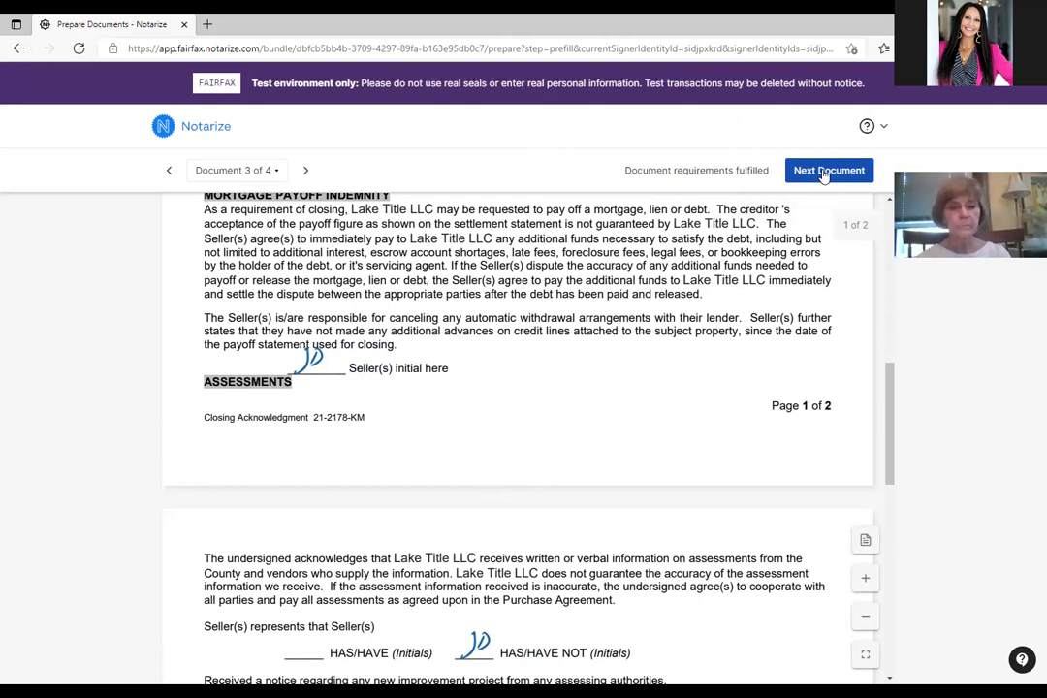
# Review the Proceeds Authorization down to its notary acknowledgement, then proceed to the notary meeting.
pyautogui.click(824, 172)
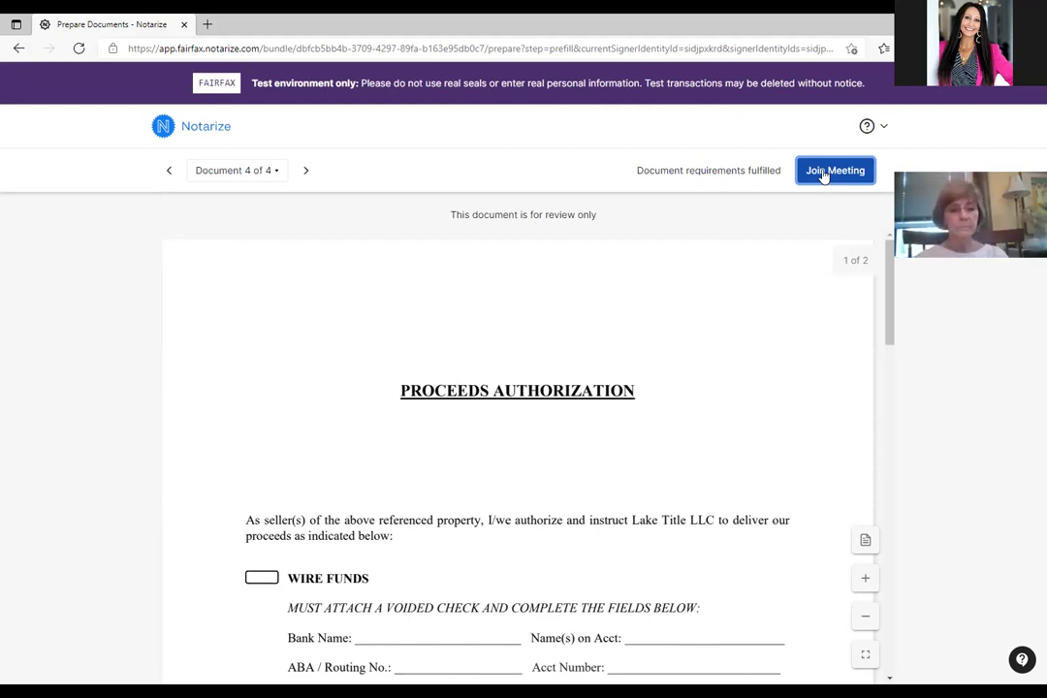
pyautogui.scroll(-5, 731, 318)
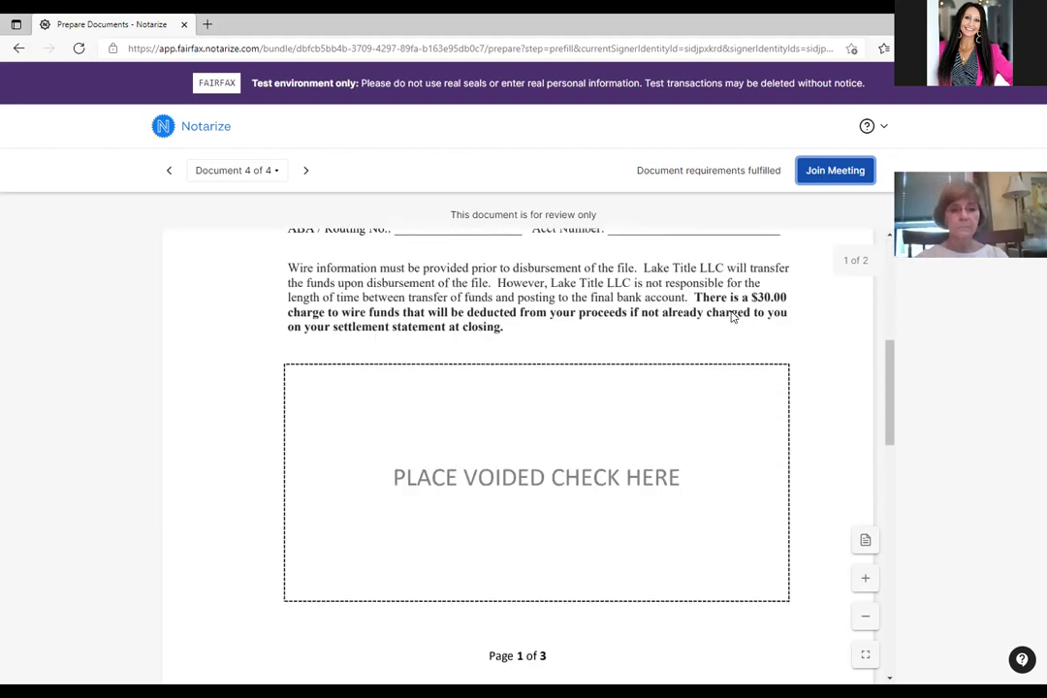
pyautogui.scroll(-5, 731, 318)
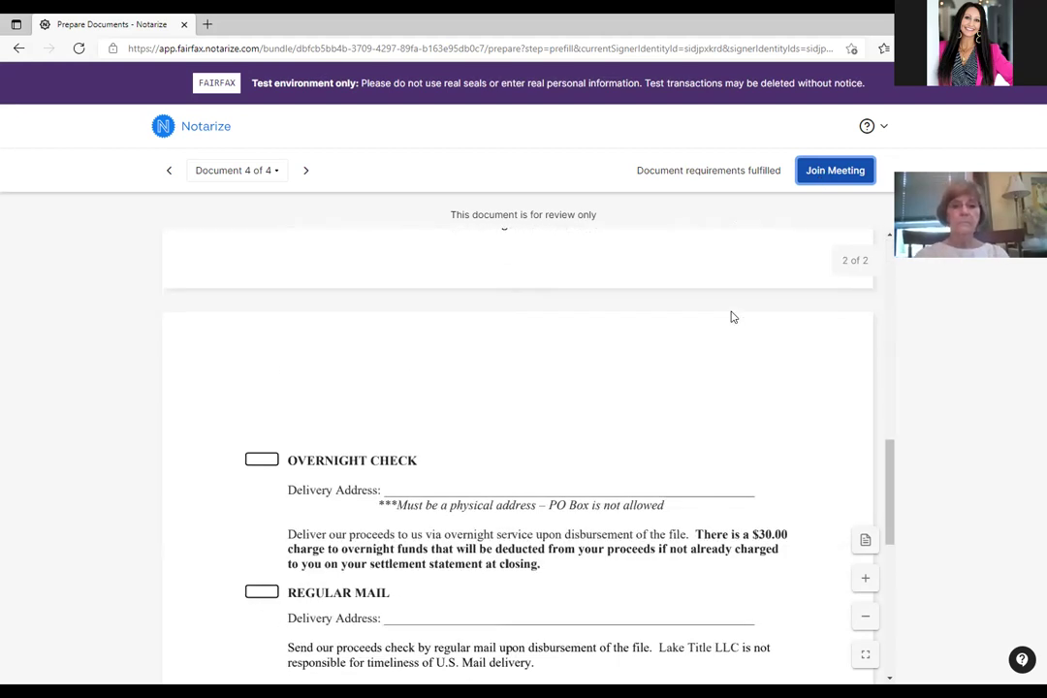
pyautogui.scroll(-4, 731, 318)
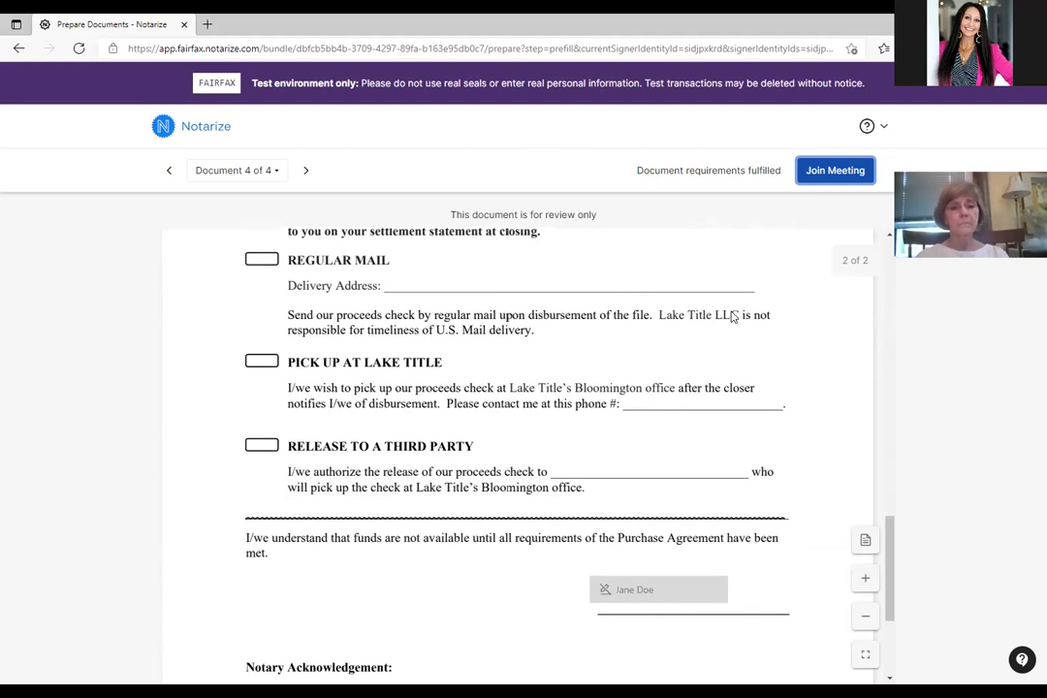
pyautogui.scroll(-3, 734, 318)
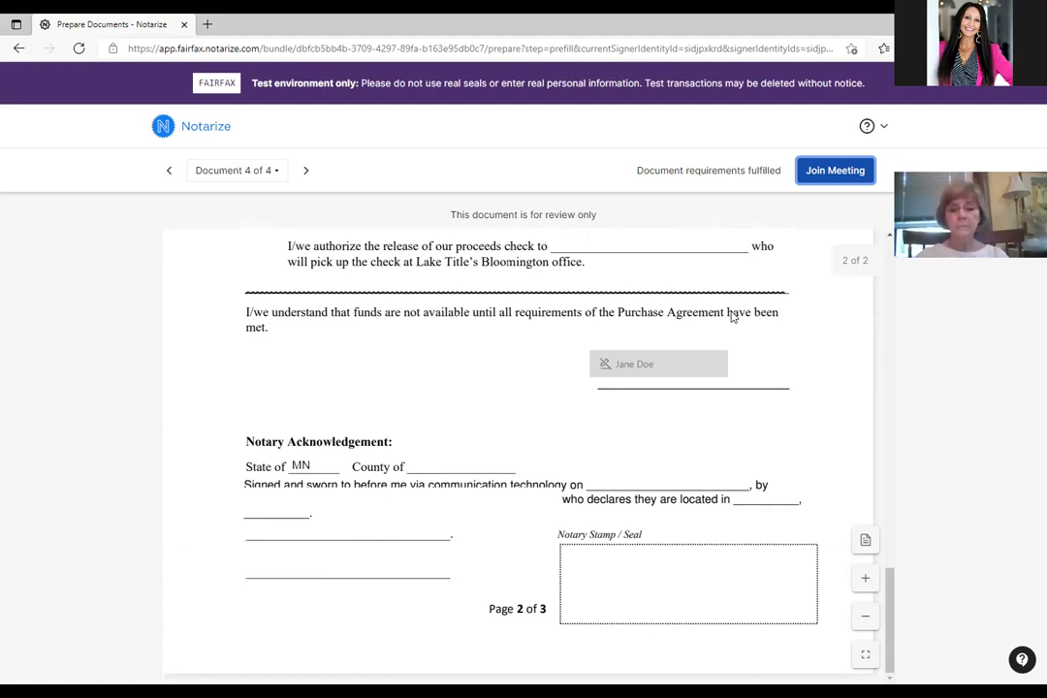
pyautogui.click(821, 172)
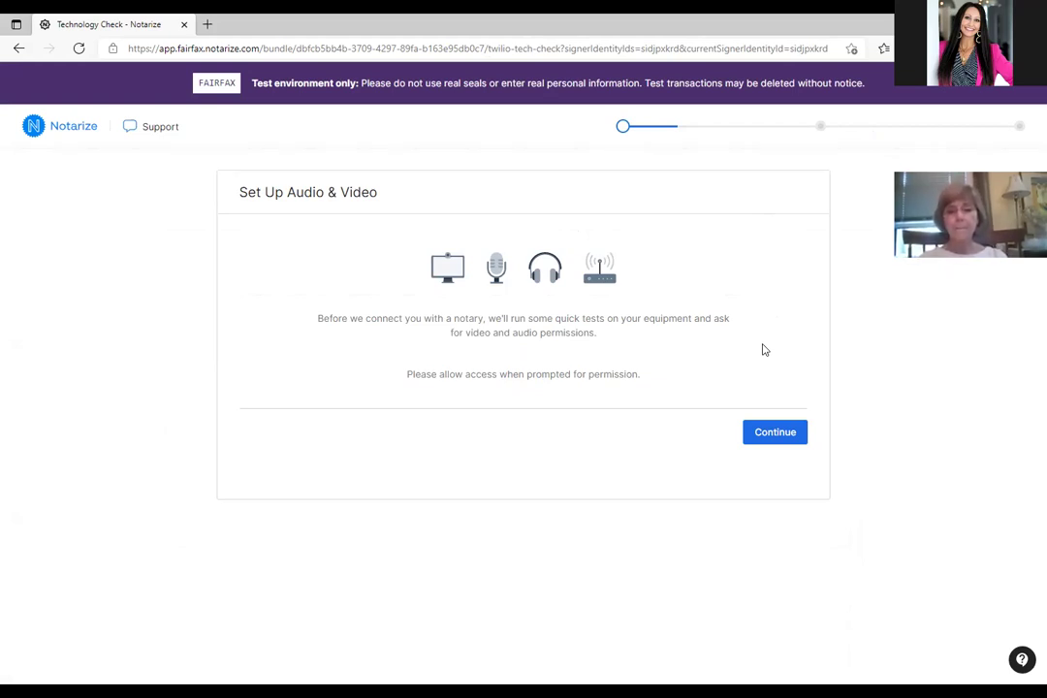
# Start the audio and video check with the HD Camera preview, microphone and speakers selected.
pyautogui.click(769, 434)
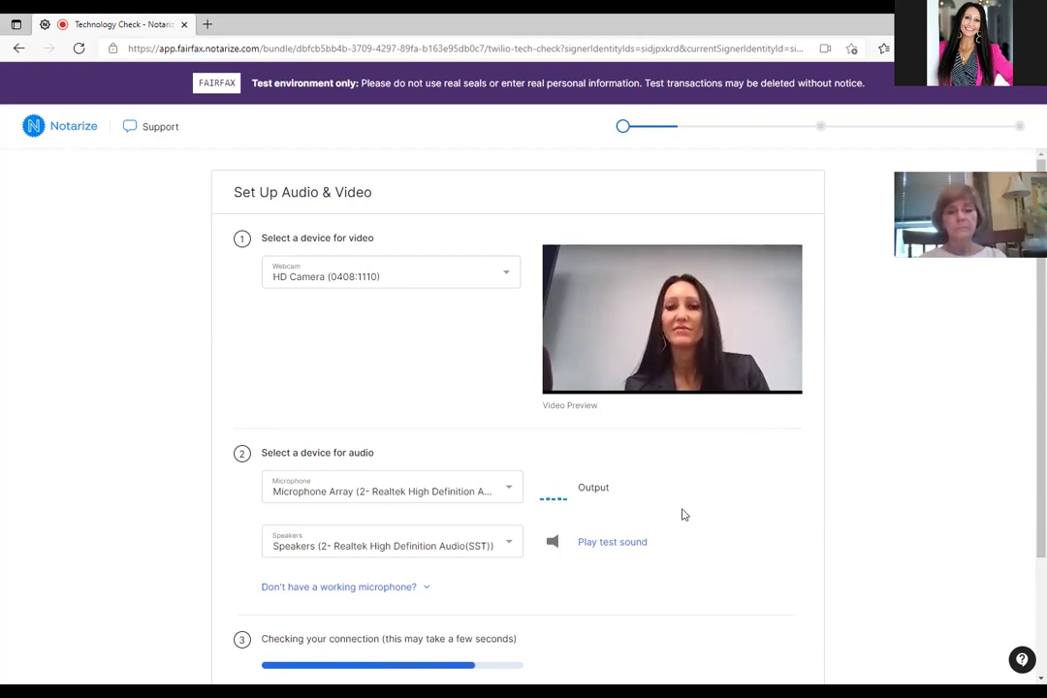
# Play a speaker test sound, confirm the strong connection, and finish the equipment check.
pyautogui.click(630, 544)
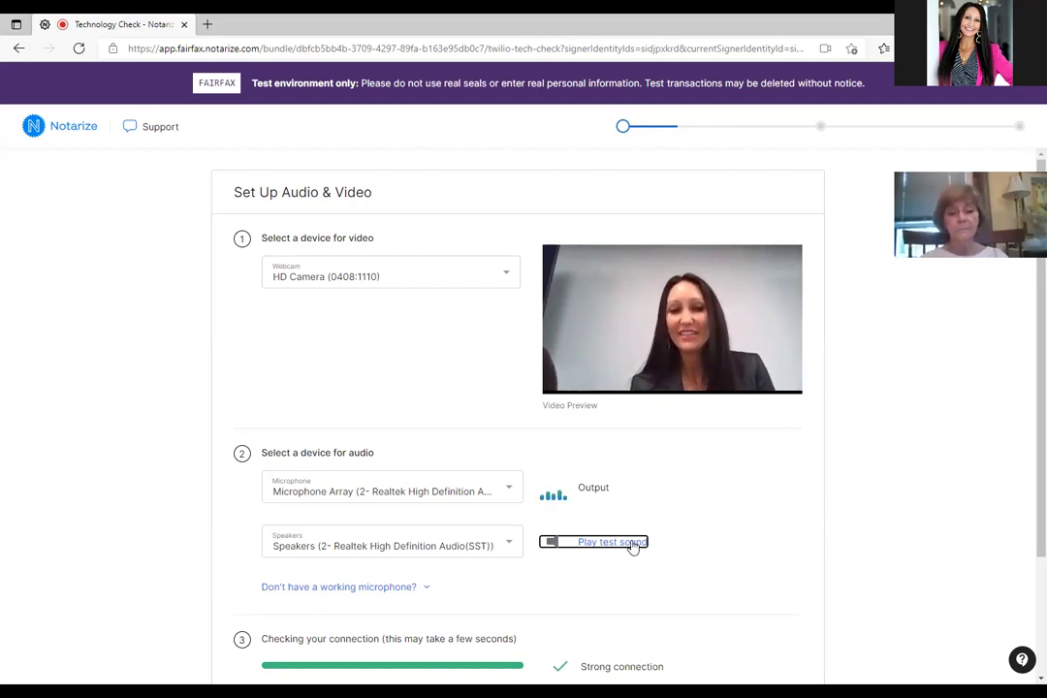
pyautogui.scroll(-3, 633, 546)
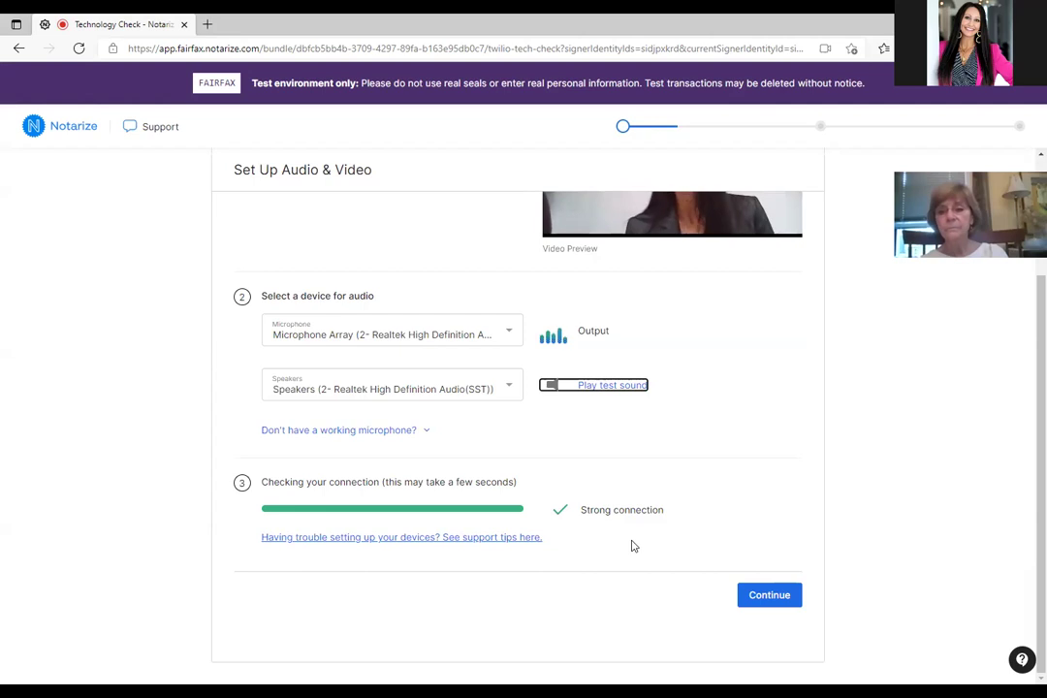
pyautogui.scroll(1, 631, 546)
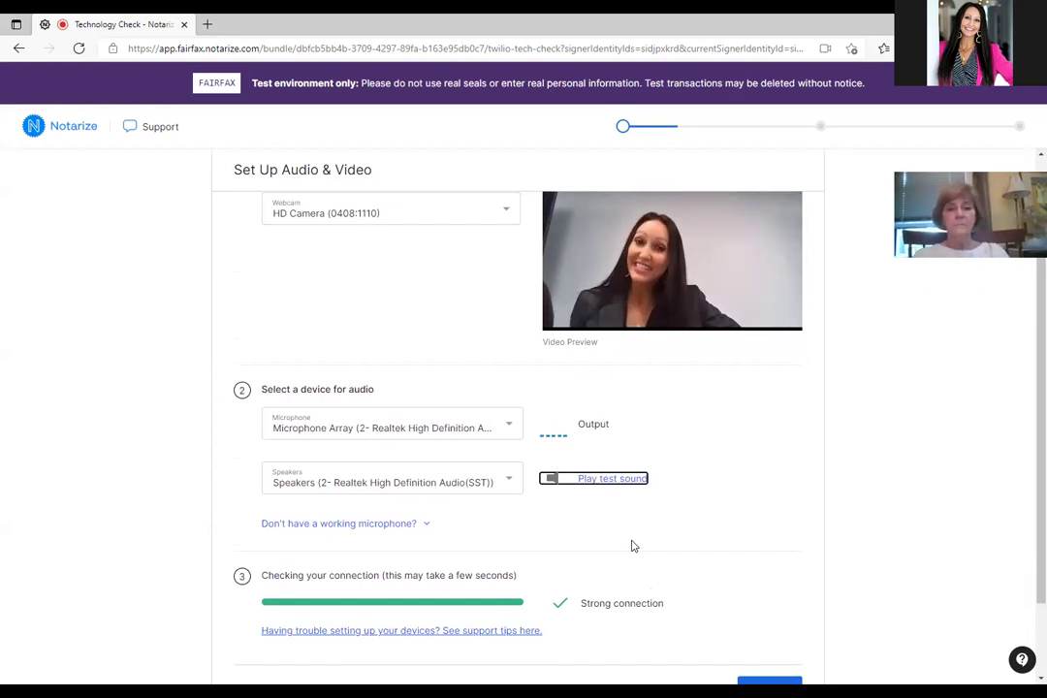
pyautogui.scroll(-1, 632, 546)
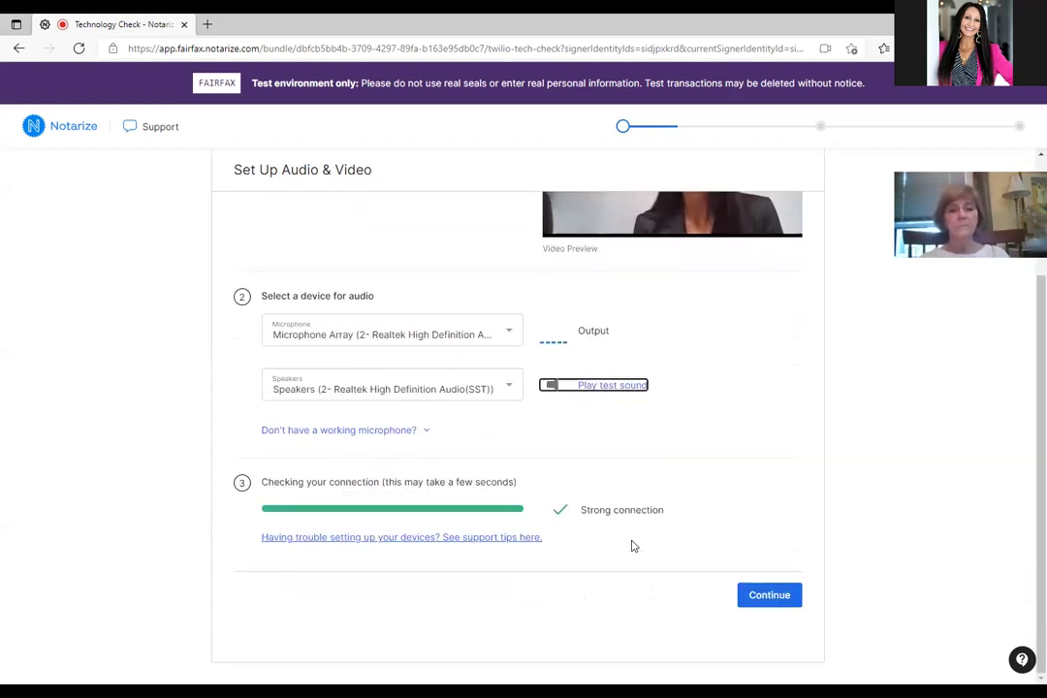
pyautogui.click(763, 596)
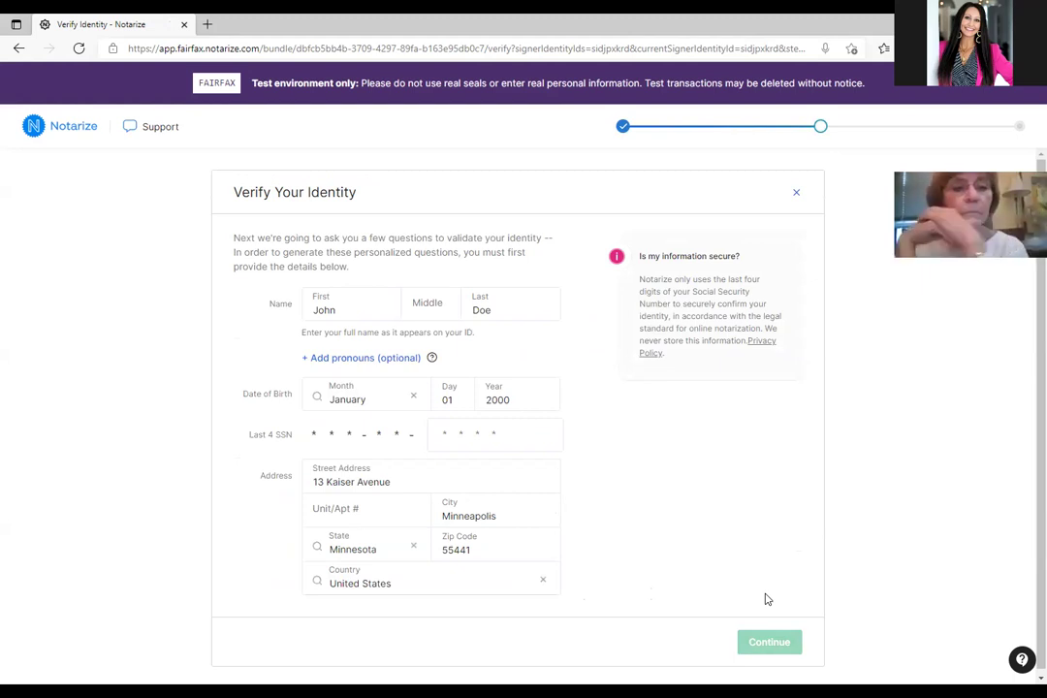
# Enter the last four SSN digits and submit the identity details.
pyautogui.click(521, 443)
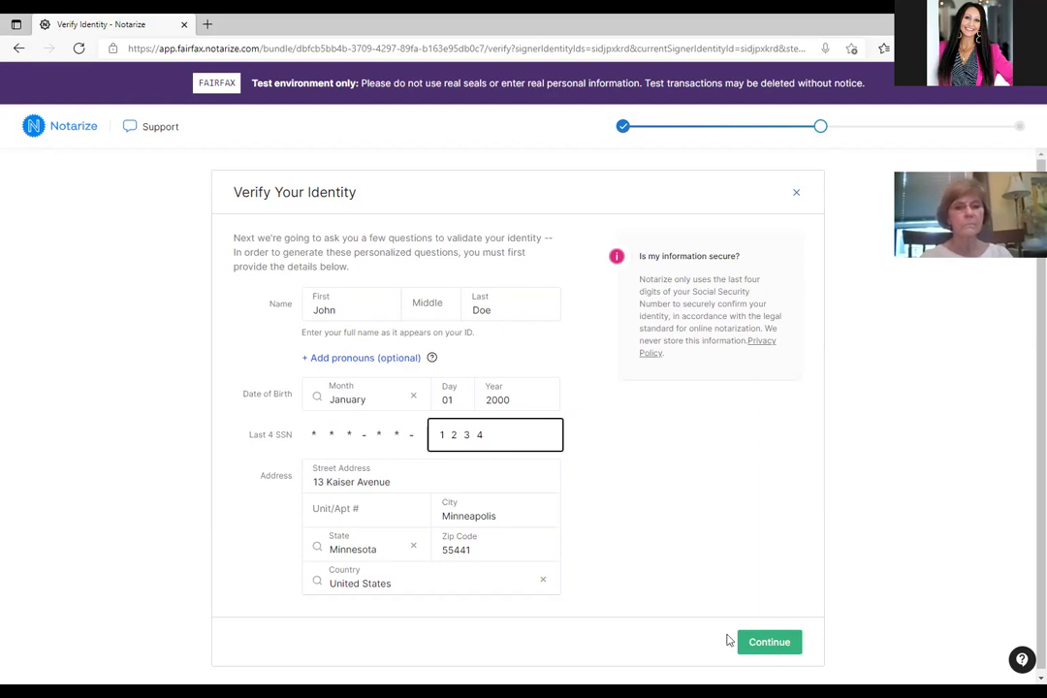
pyautogui.click(770, 644)
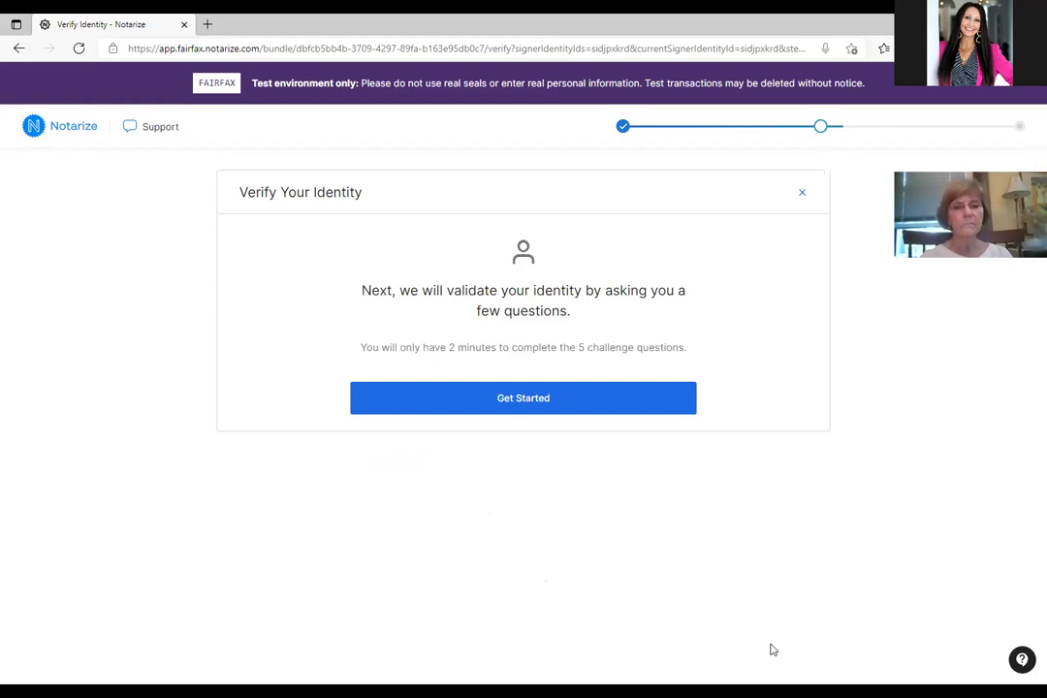
# Begin the identity challenge and answer the zip code and address questions.
pyautogui.click(536, 400)
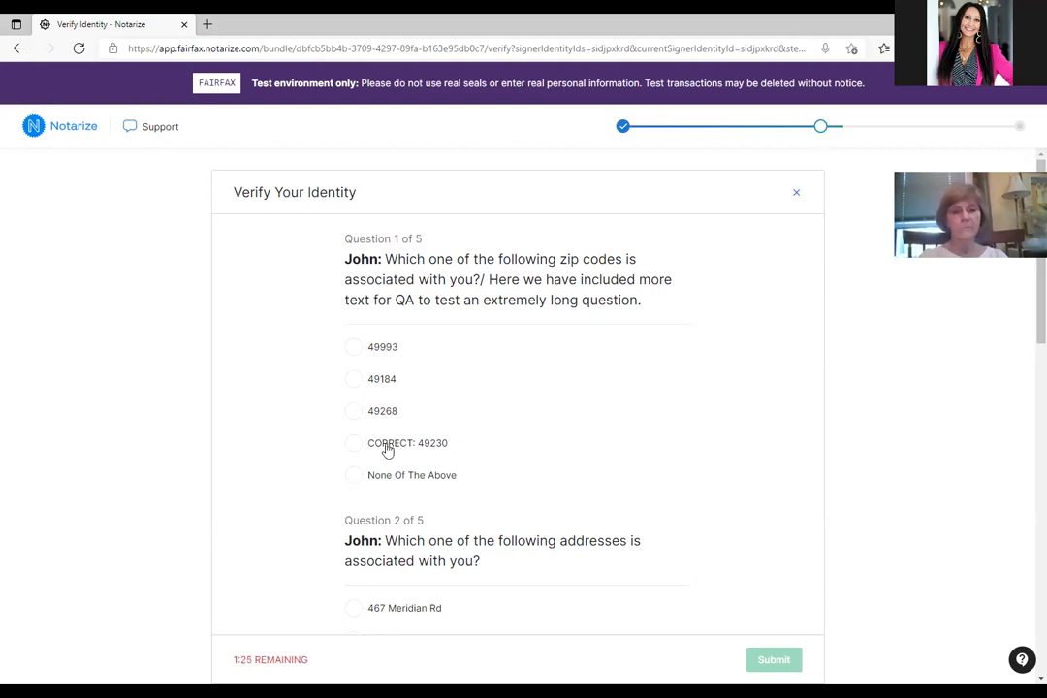
pyautogui.click(353, 444)
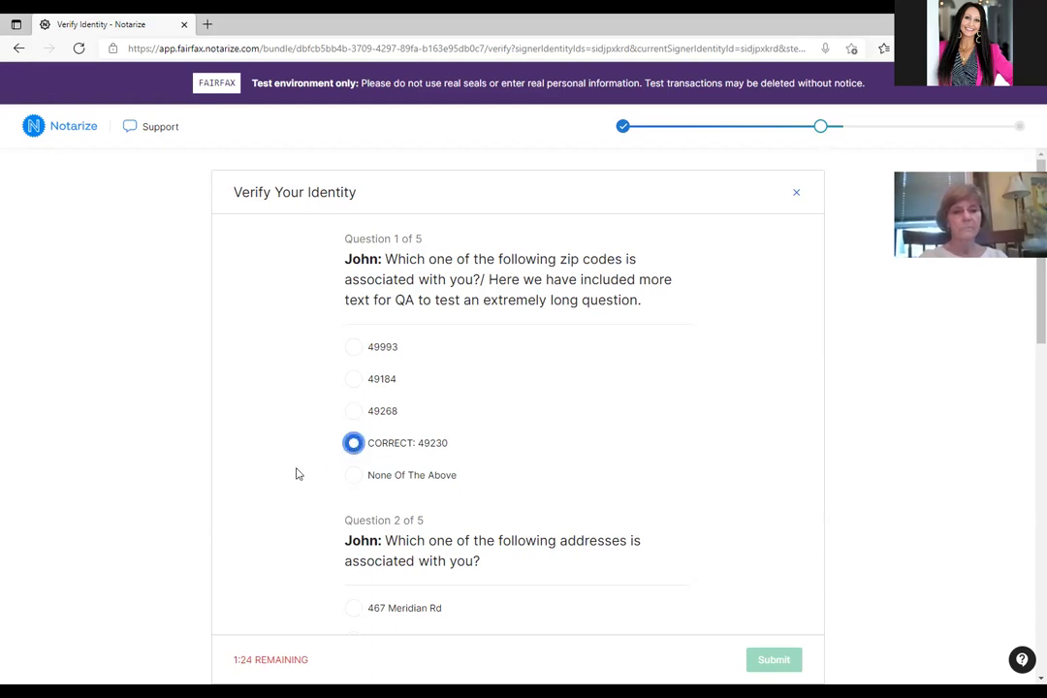
pyautogui.scroll(-3, 295, 475)
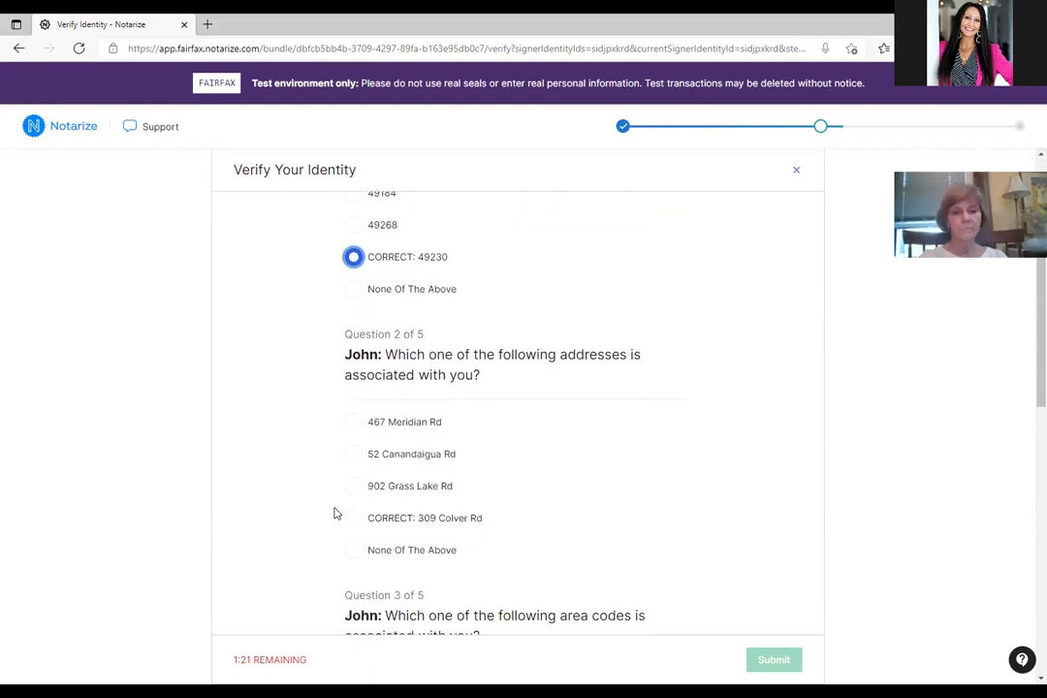
pyautogui.click(354, 522)
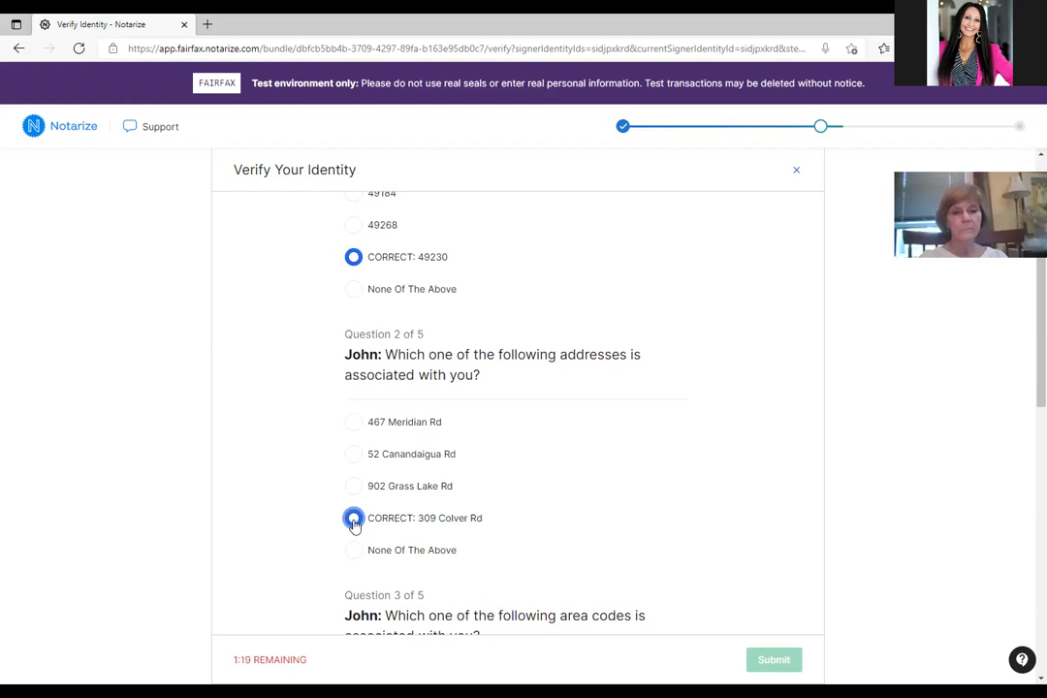
pyautogui.scroll(-3, 310, 472)
pyautogui.scroll(-1, 307, 472)
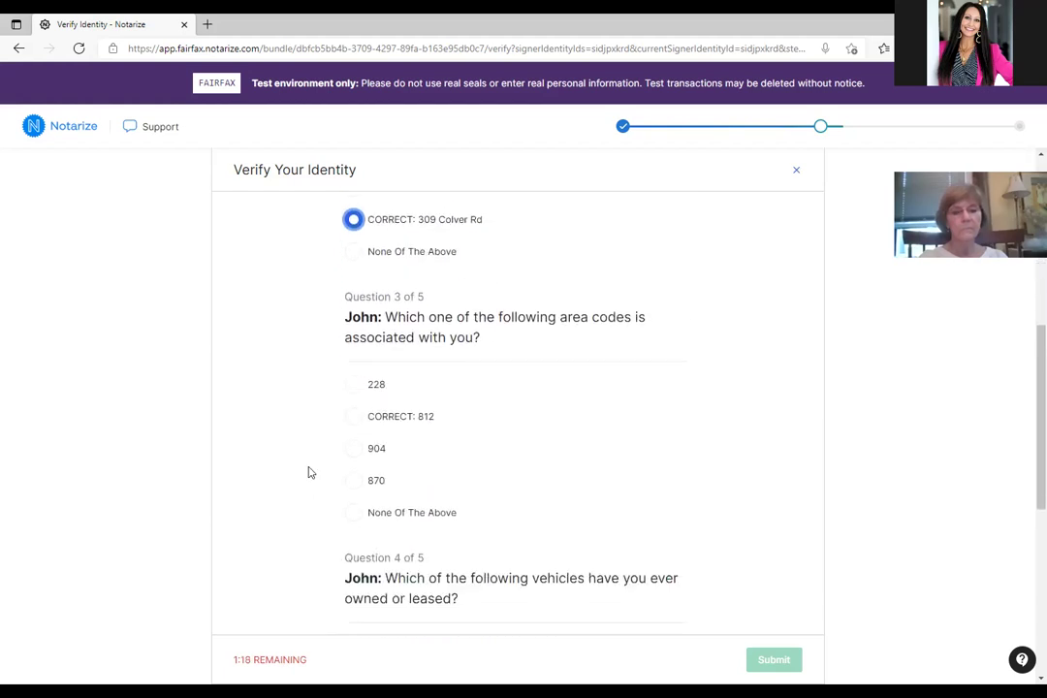
# Answer the area code, car (Mazda Protege) and county questions, submit, and continue to ID photos.
pyautogui.click(354, 418)
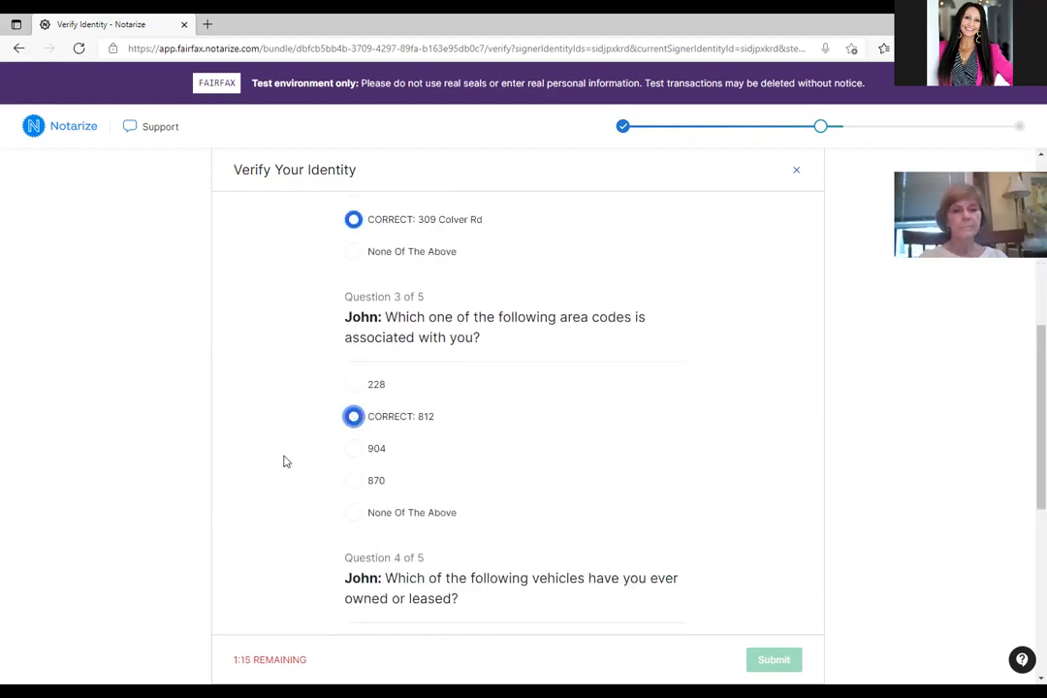
pyautogui.scroll(-2, 283, 461)
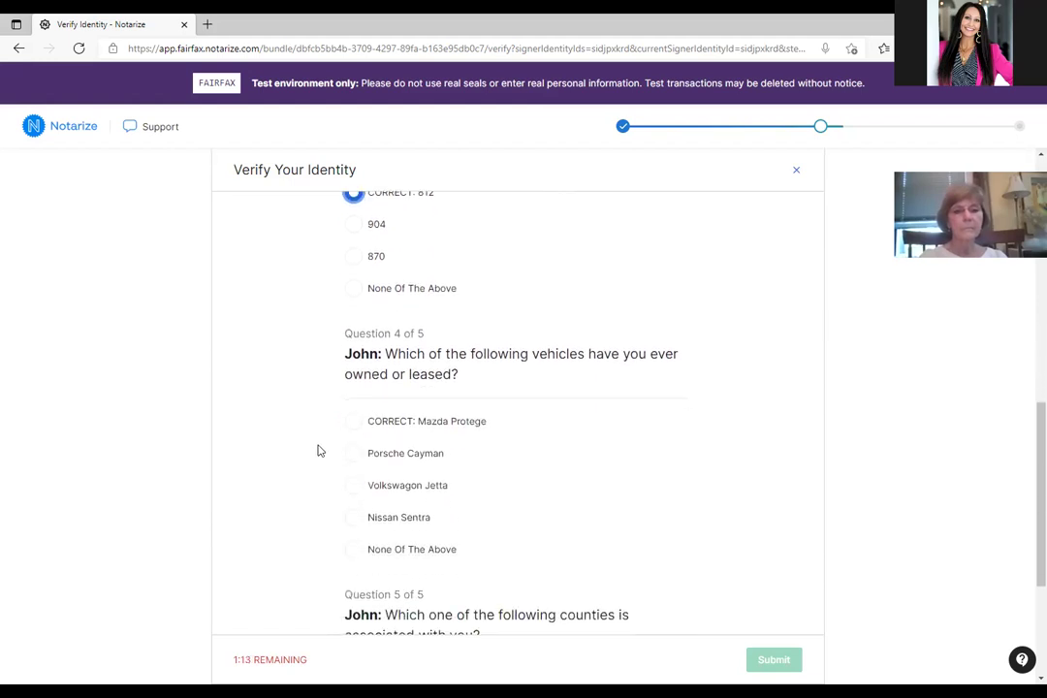
pyautogui.click(354, 423)
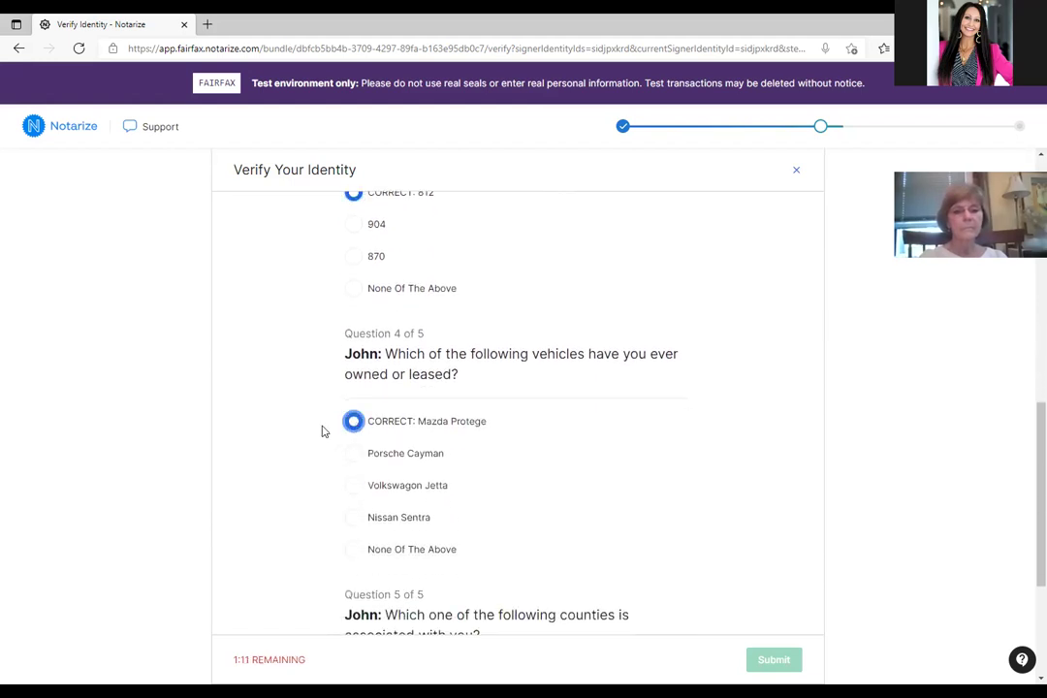
pyautogui.scroll(-3, 323, 431)
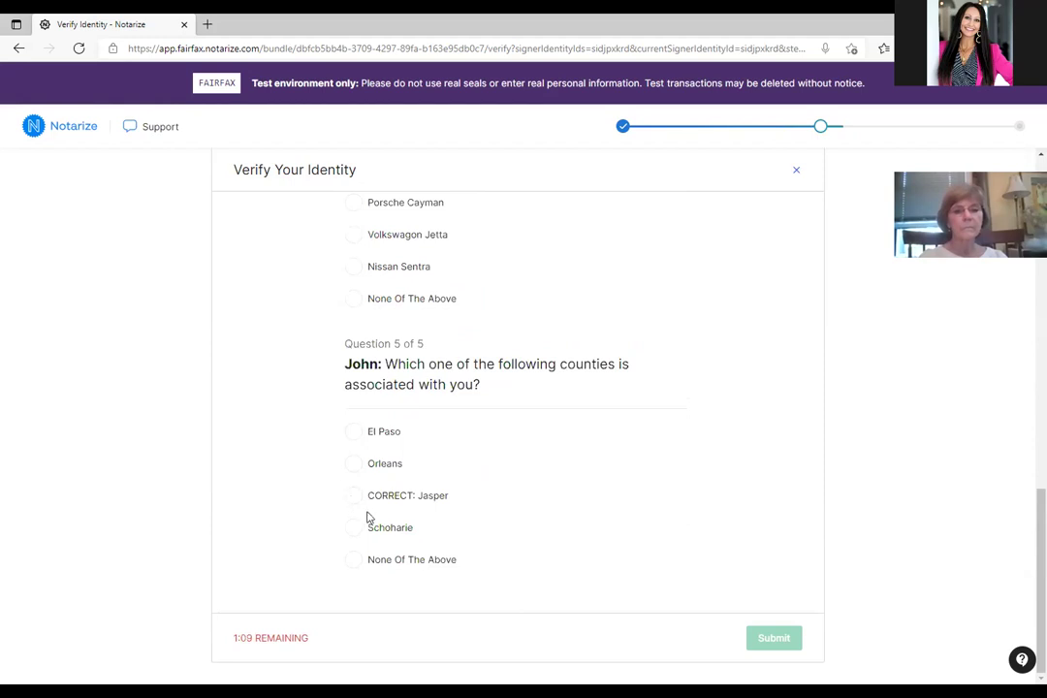
pyautogui.click(355, 504)
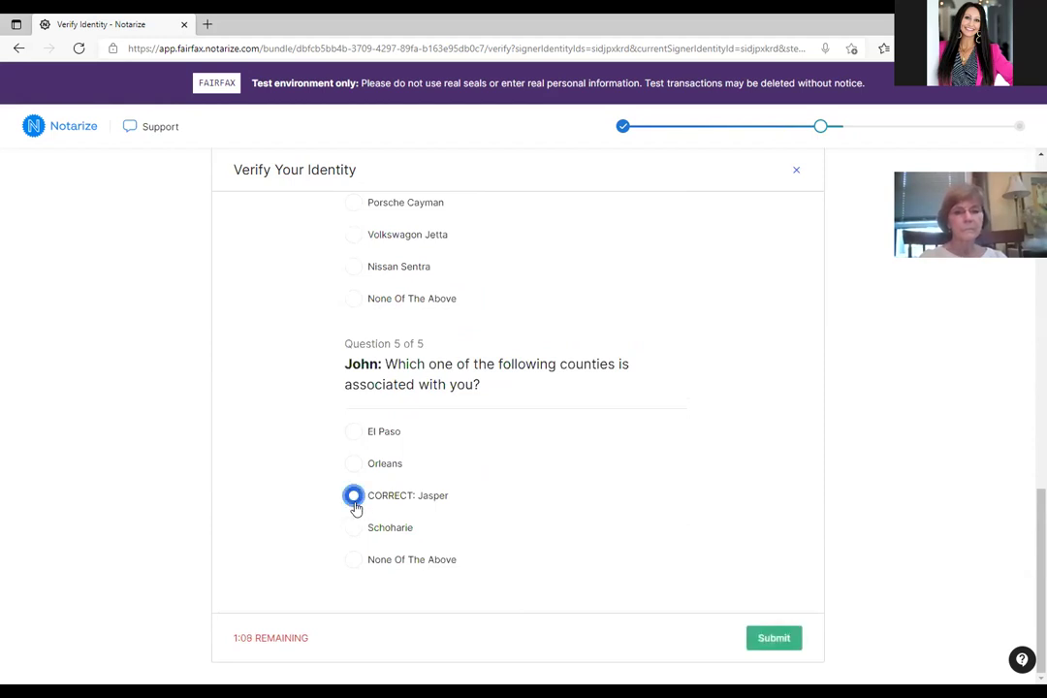
pyautogui.click(776, 637)
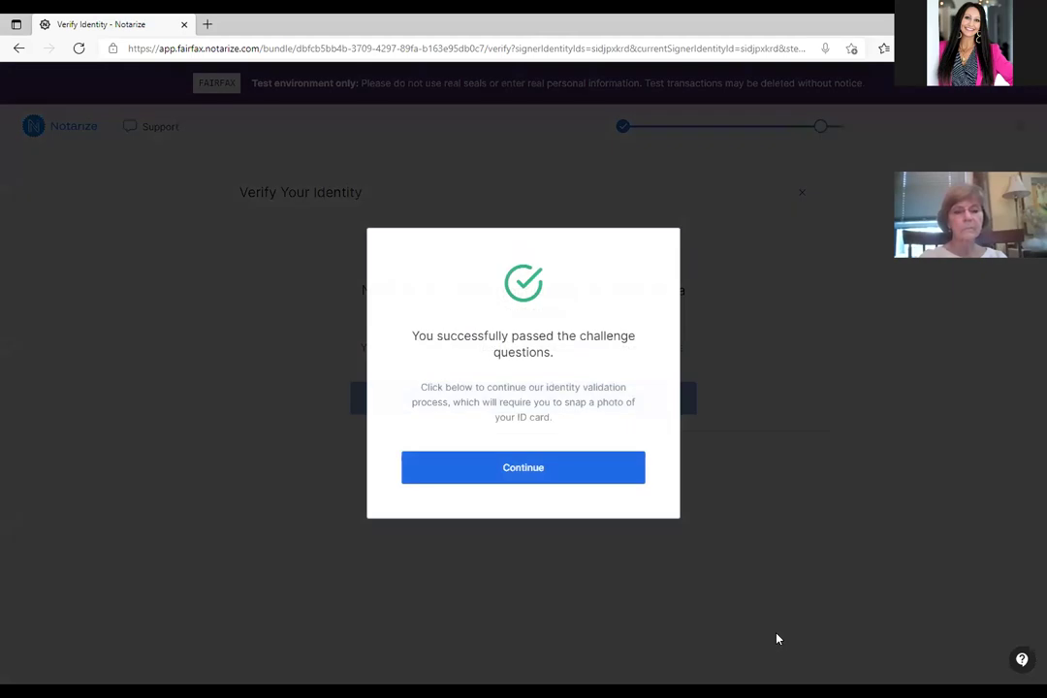
pyautogui.click(619, 471)
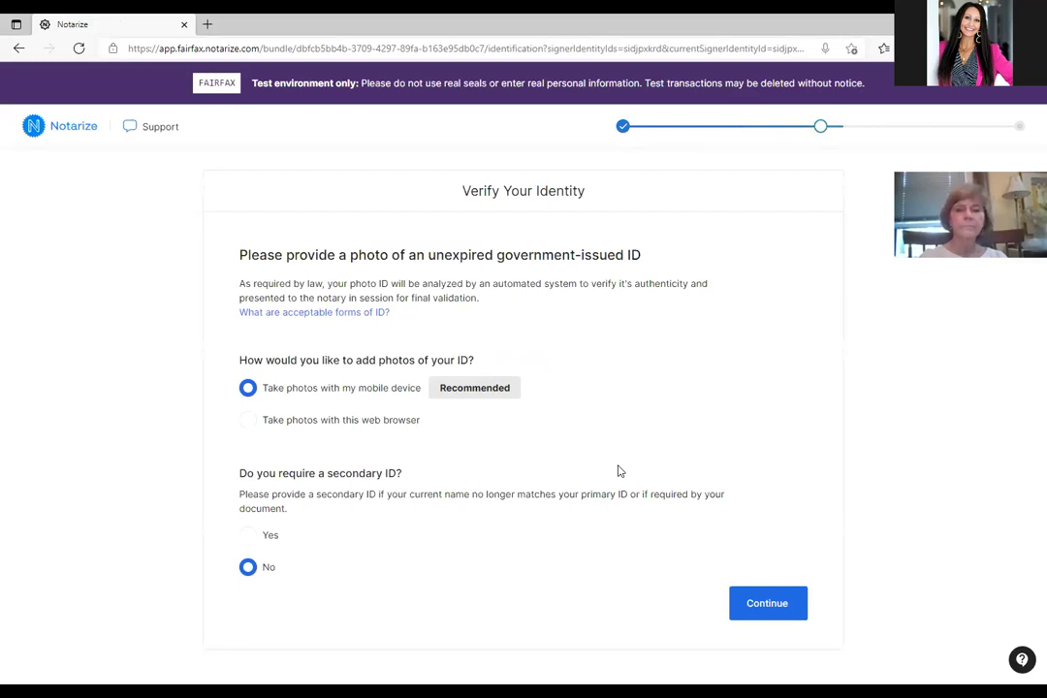
# Take ID photos in the browser with US Driver's License as the ID type, starting the front camera.
pyautogui.click(248, 421)
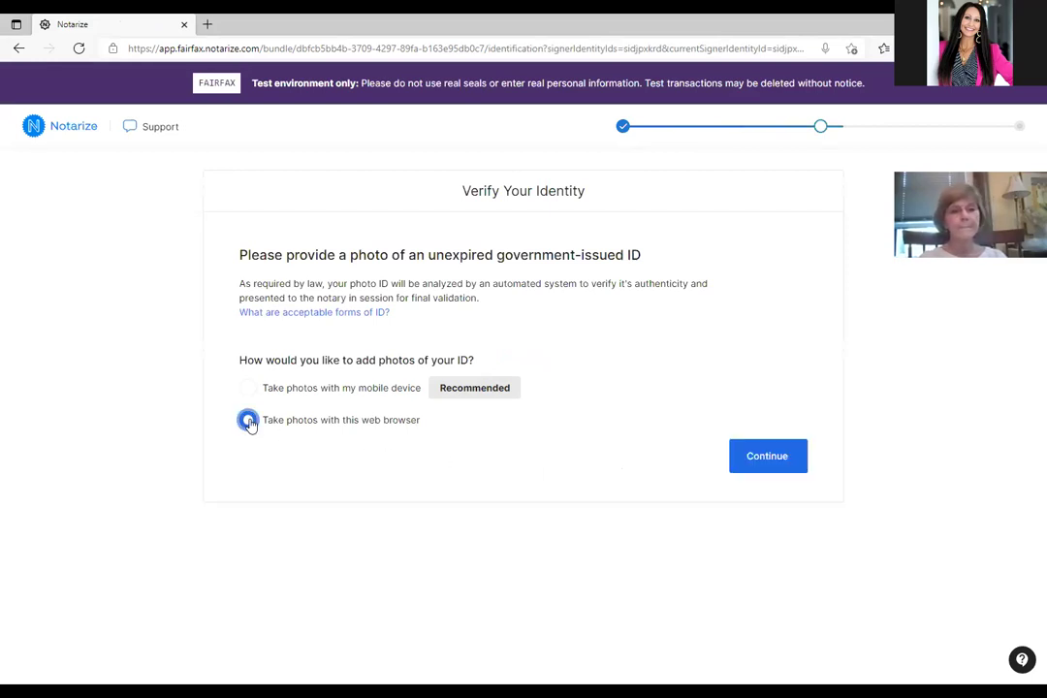
pyautogui.click(761, 467)
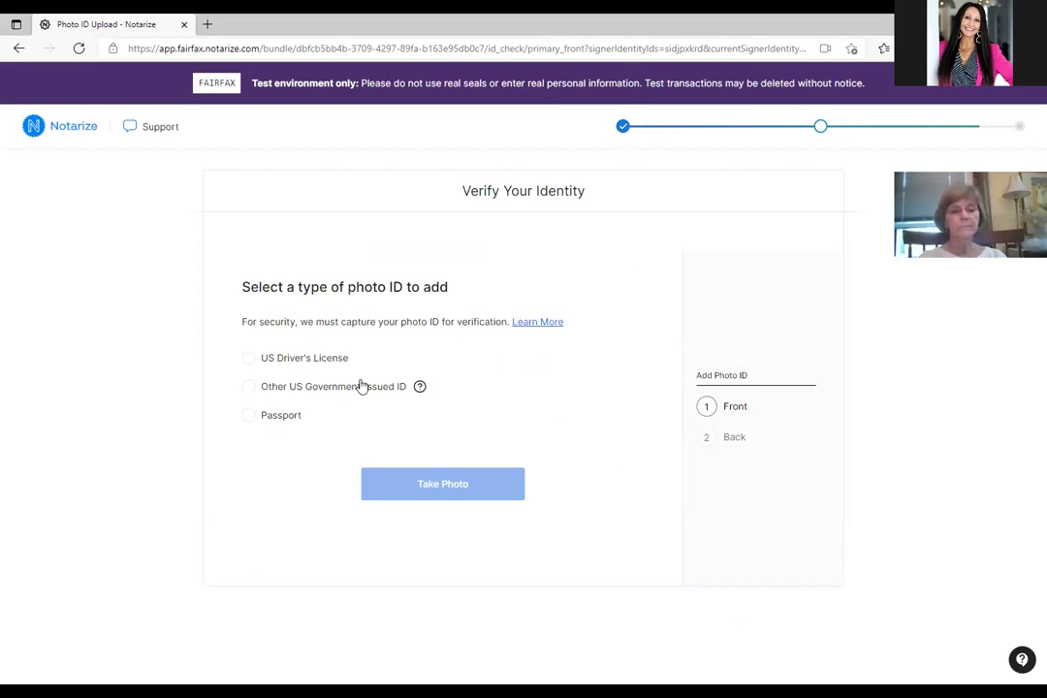
pyautogui.click(301, 360)
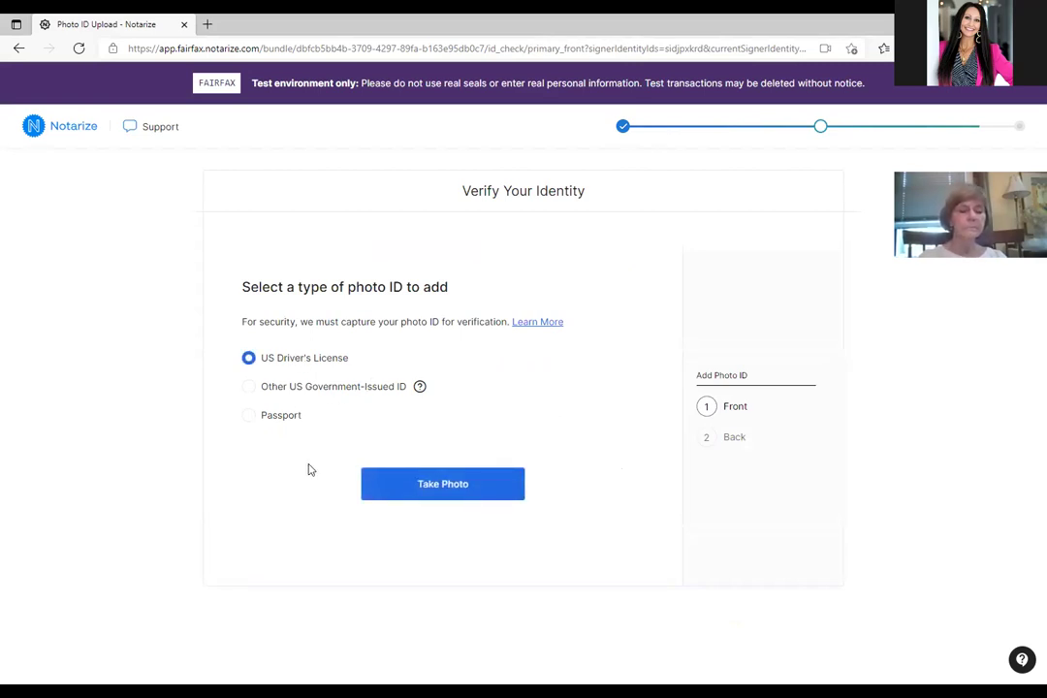
pyautogui.click(403, 484)
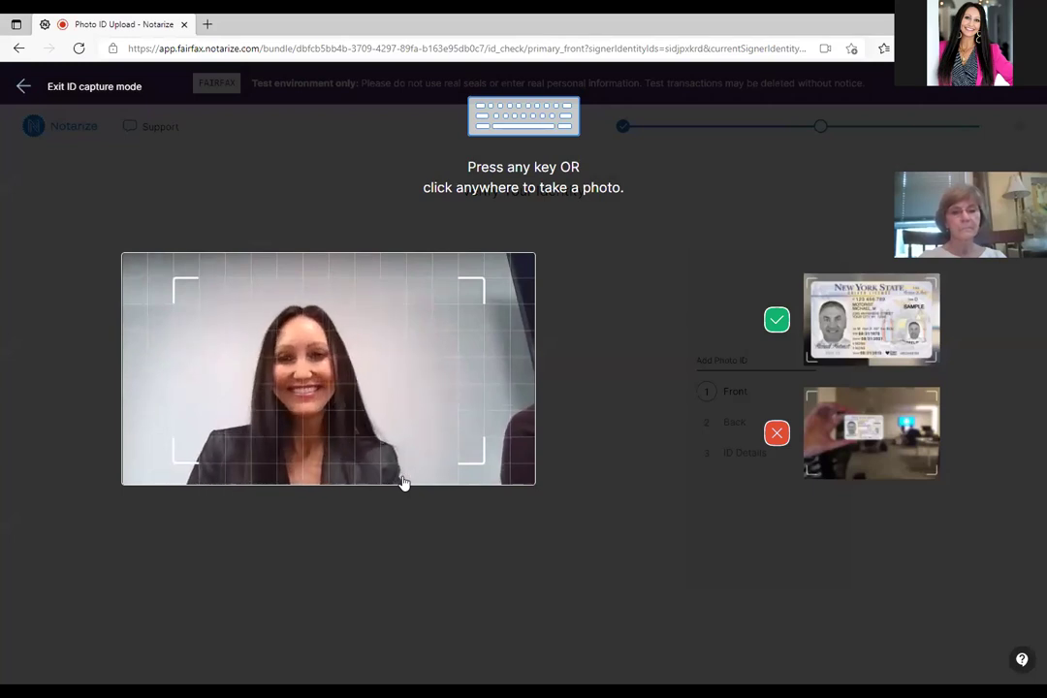
# Capture and confirm both the front and back photos of the driver's license.
pyautogui.click(403, 483)
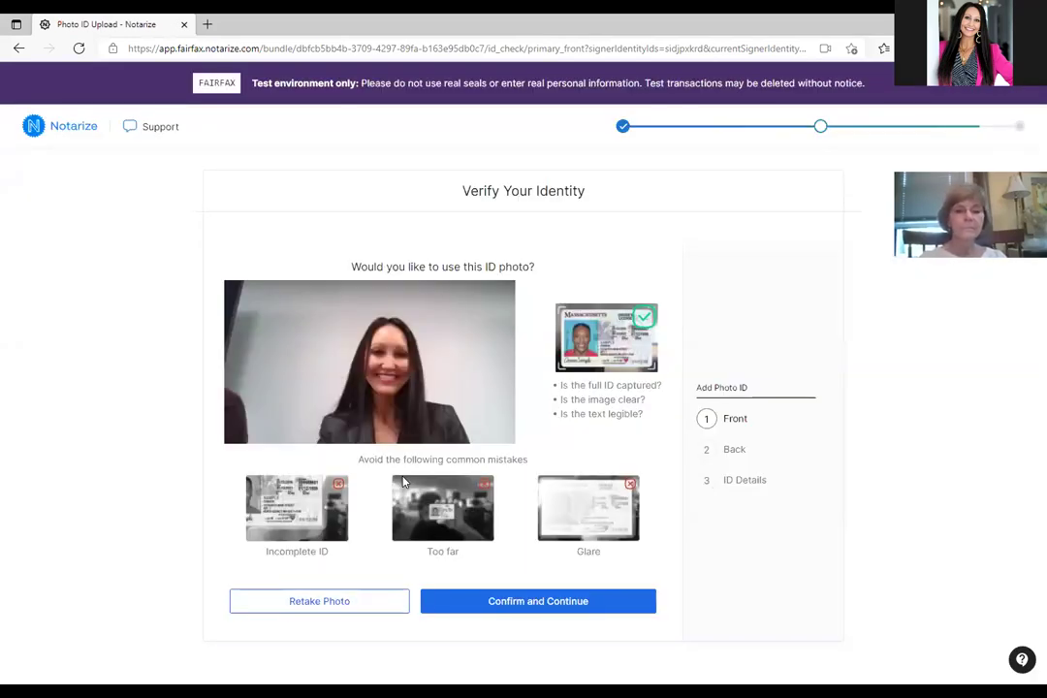
pyautogui.click(474, 601)
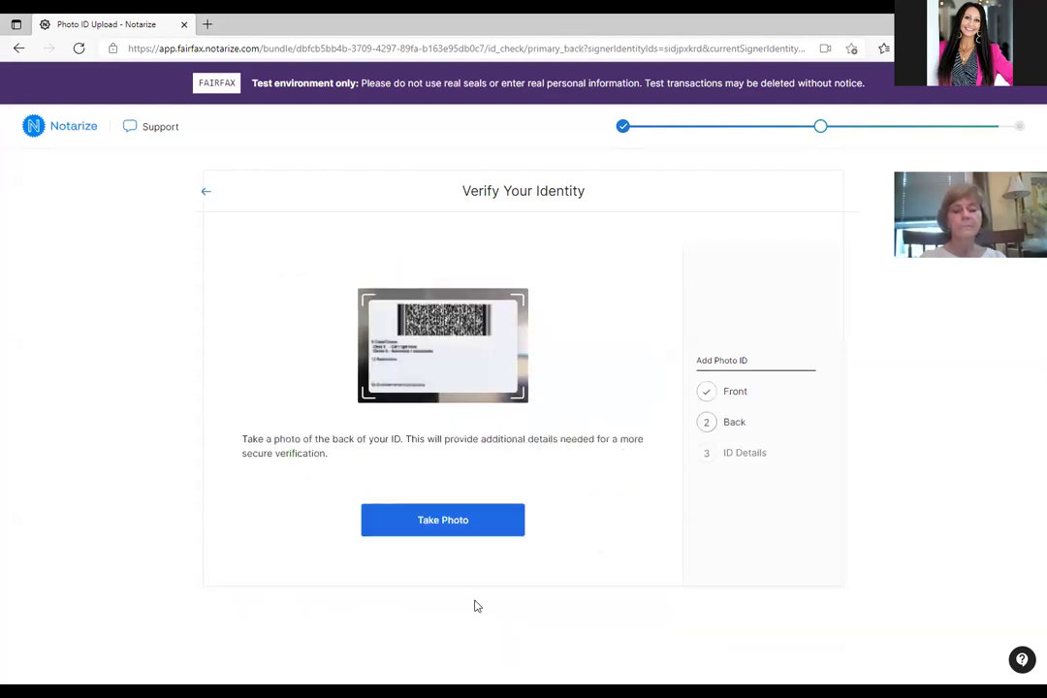
pyautogui.click(454, 523)
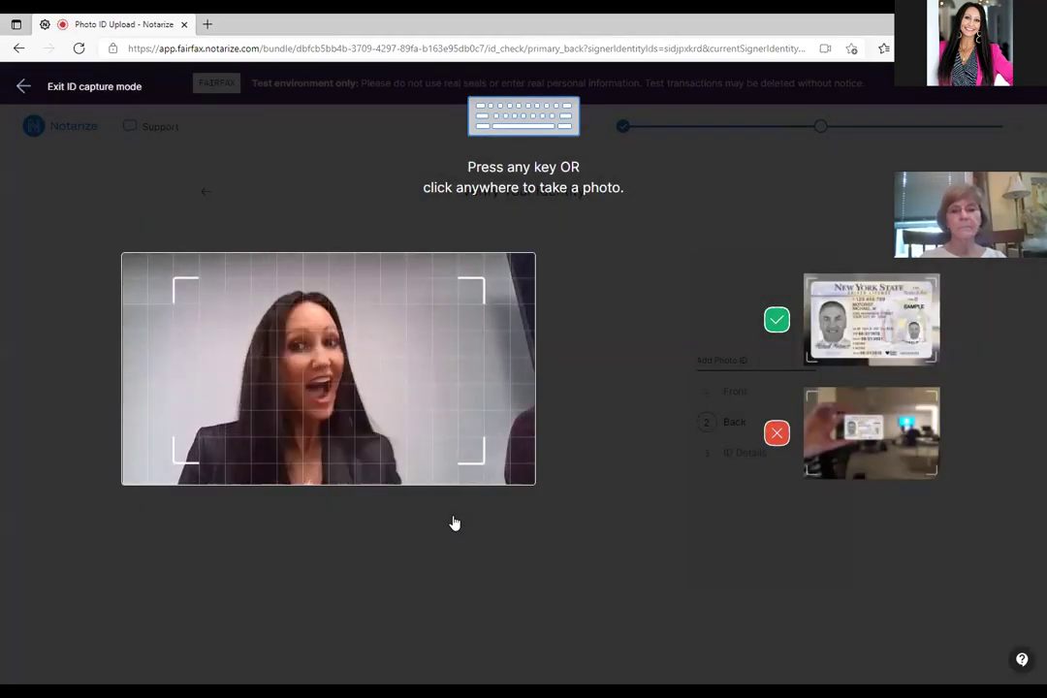
pyautogui.click(455, 523)
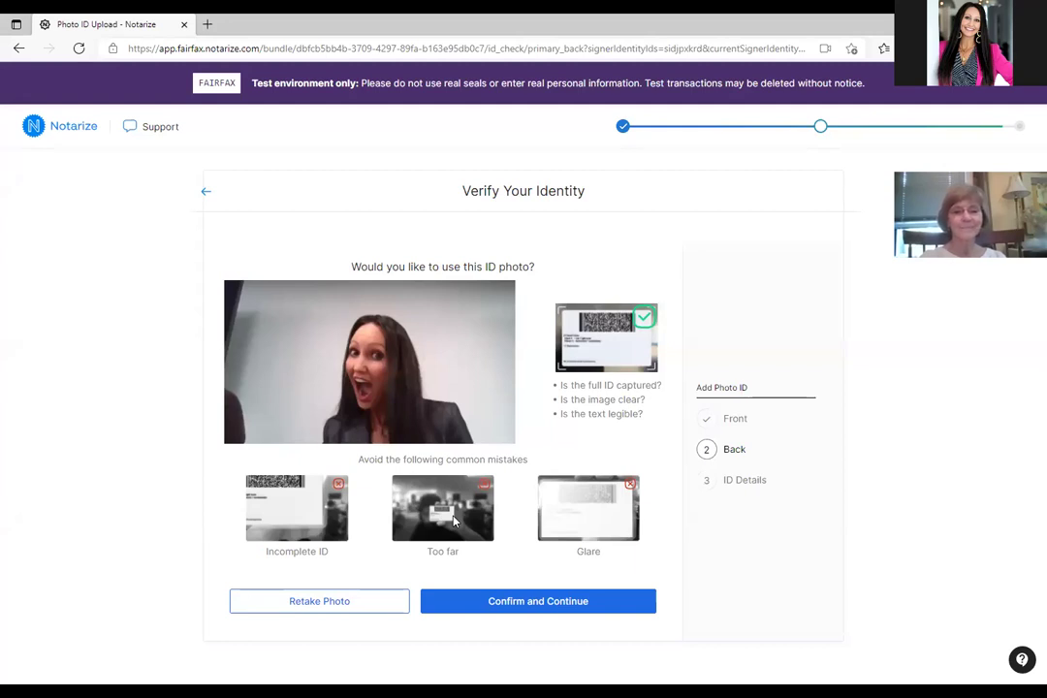
pyautogui.click(545, 602)
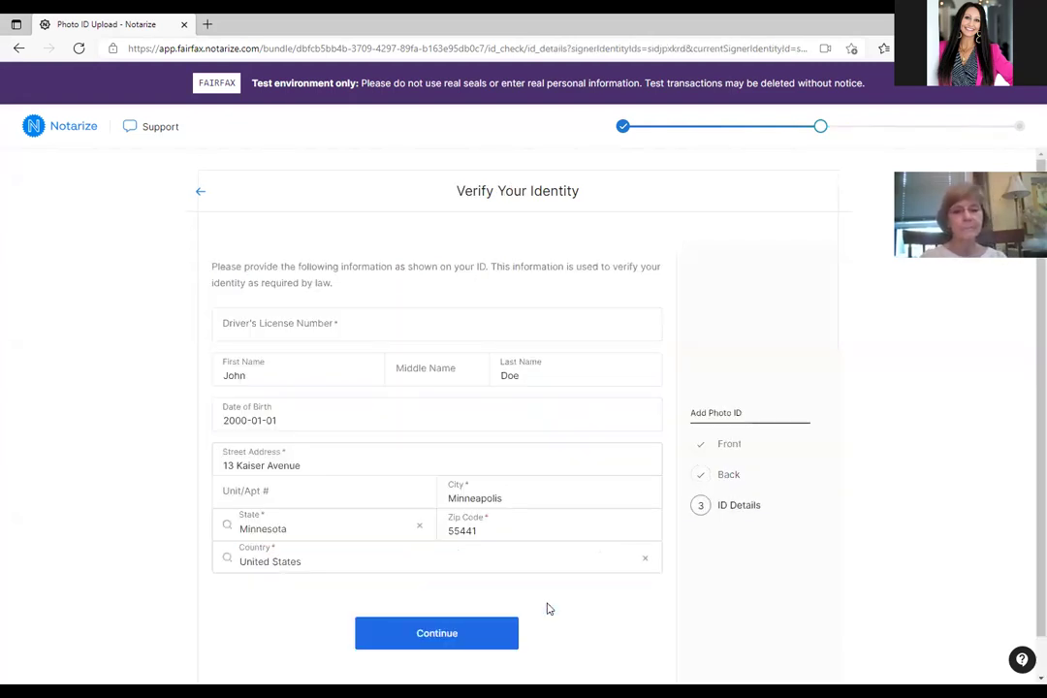
# Enter the driver's license number and submit the ID details.
pyautogui.click(484, 332)
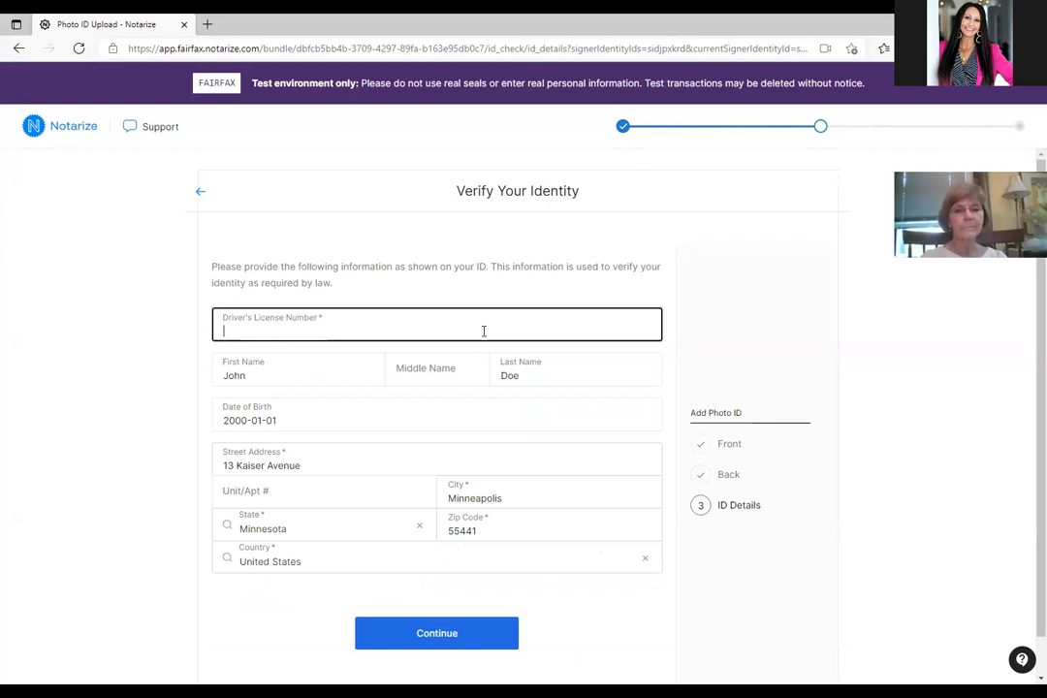
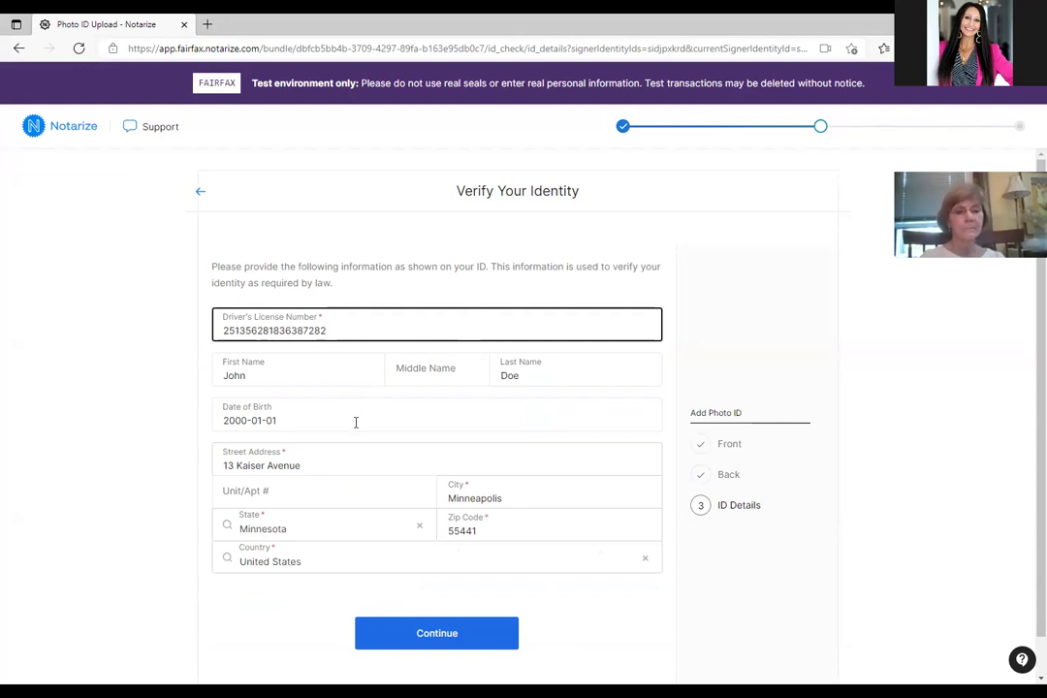
pyautogui.click(397, 635)
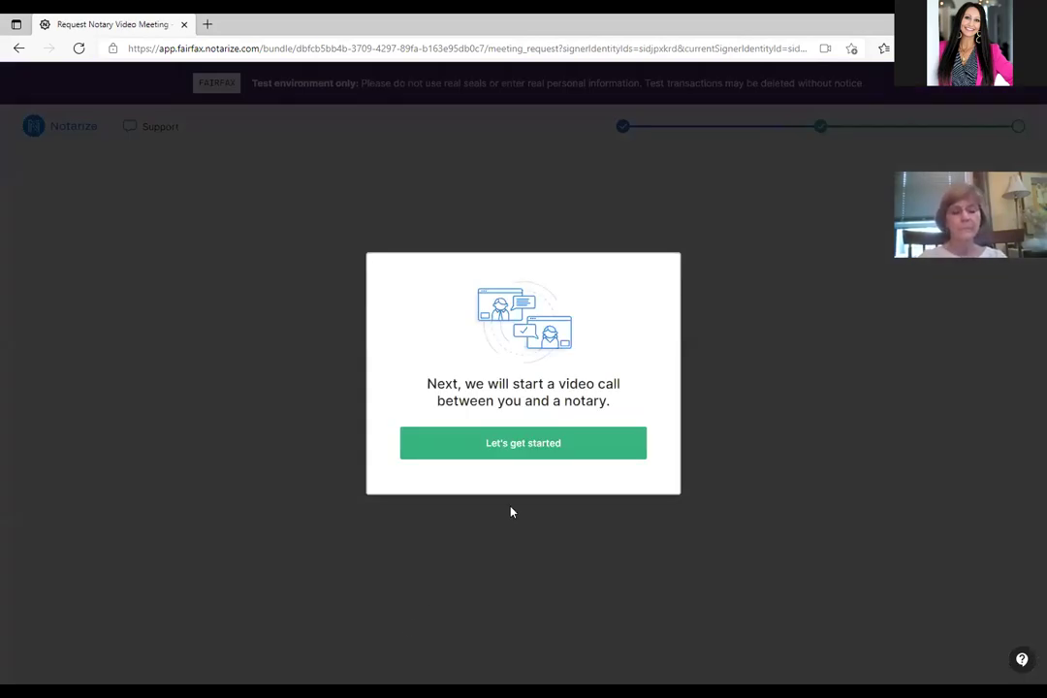
# Start the notary video call and join the meeting with the Proceeds Authorization open.
pyautogui.click(528, 447)
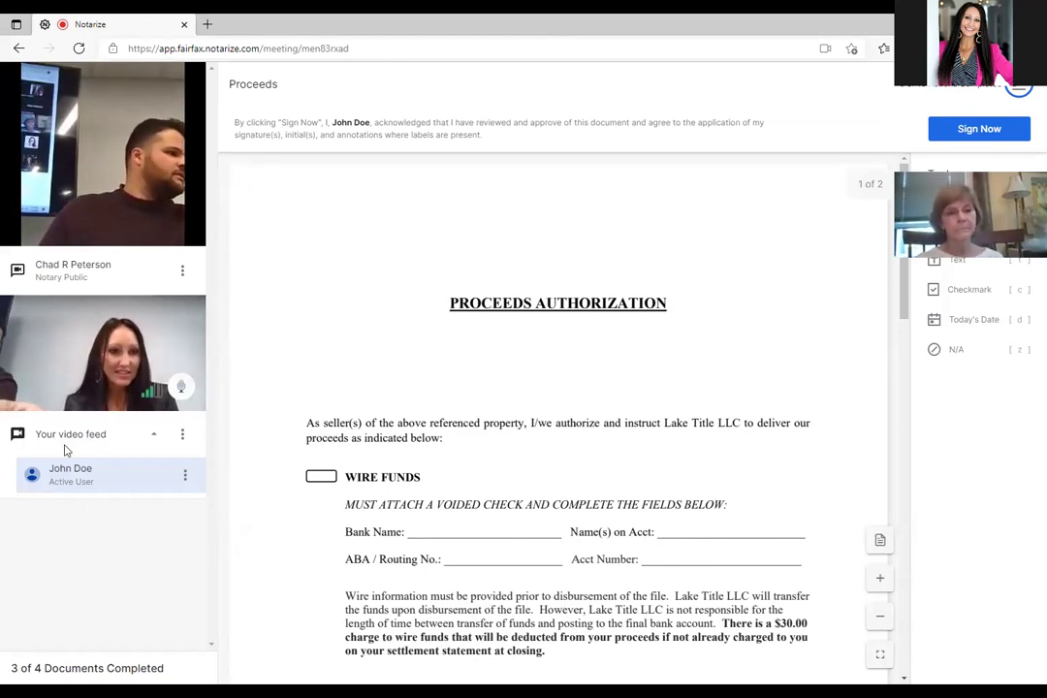
# Mute your own microphone in the live notary meeting.
pyautogui.click(181, 389)
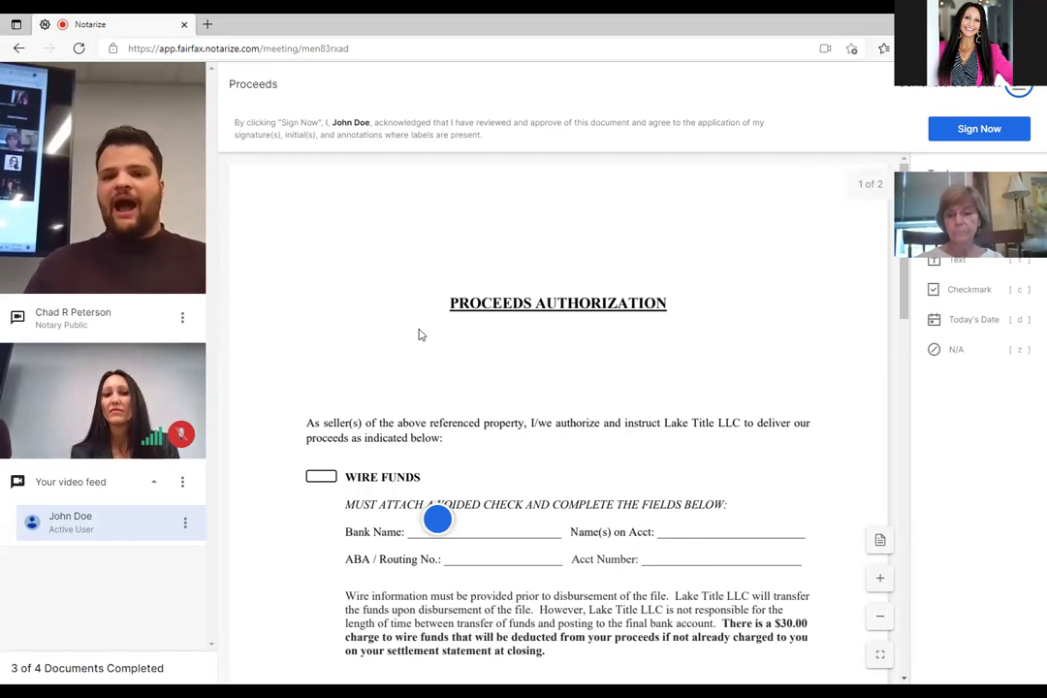
# Scroll the Proceeds Authorization to the signer's signature line on page 2.
pyautogui.scroll(-2, 419, 335)
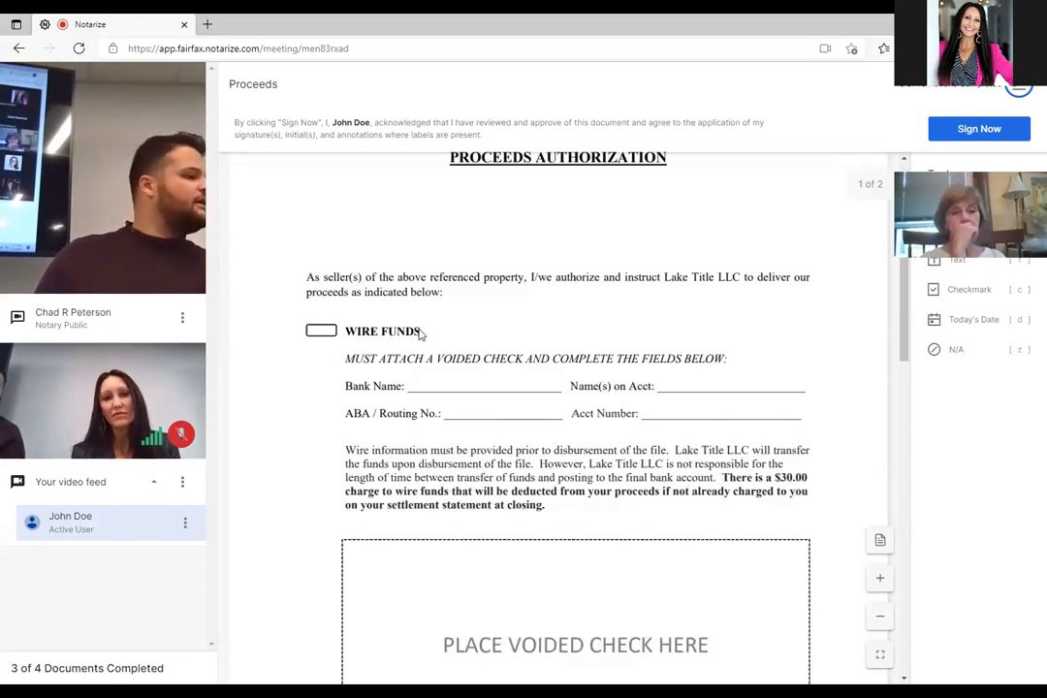
pyautogui.scroll(-1, 418, 334)
pyautogui.scroll(1, 421, 334)
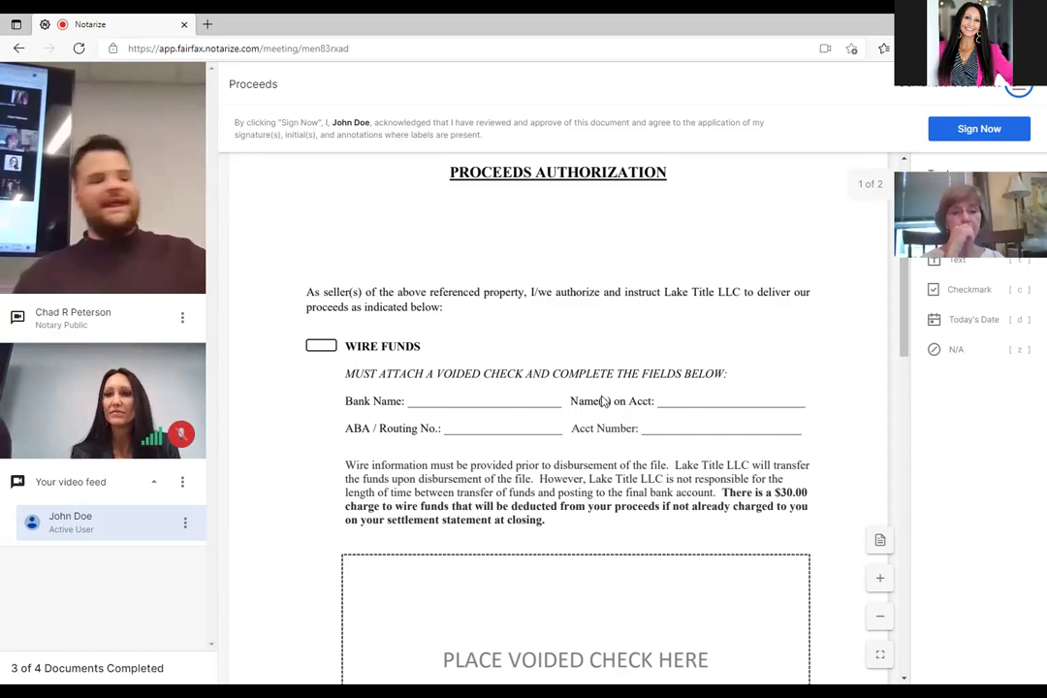
pyautogui.scroll(1, 595, 404)
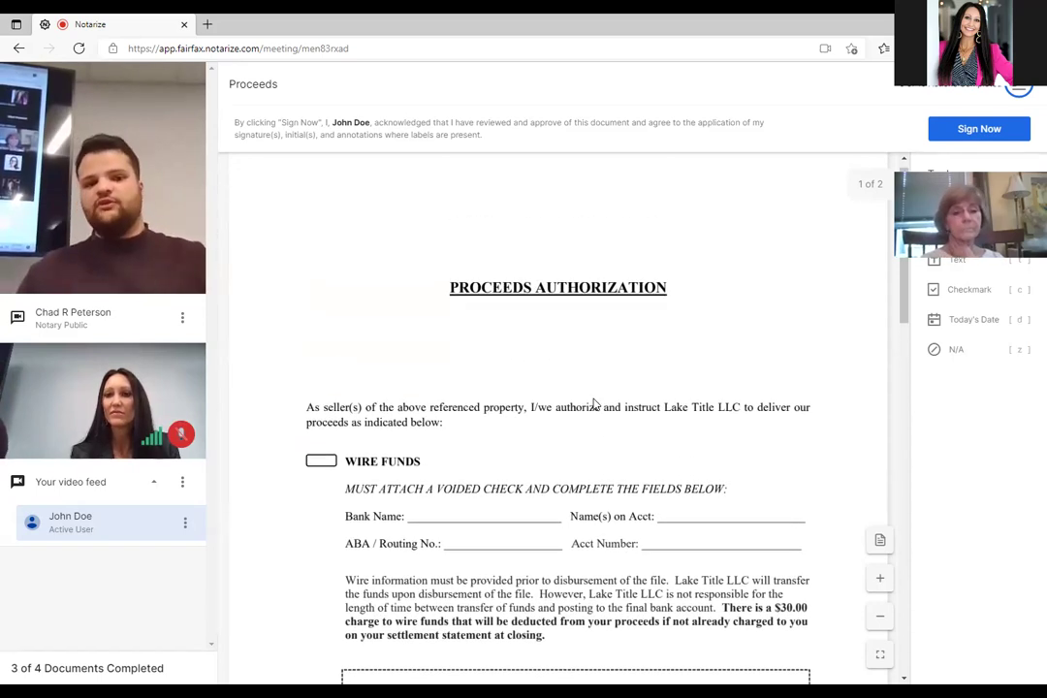
pyautogui.scroll(-2, 595, 404)
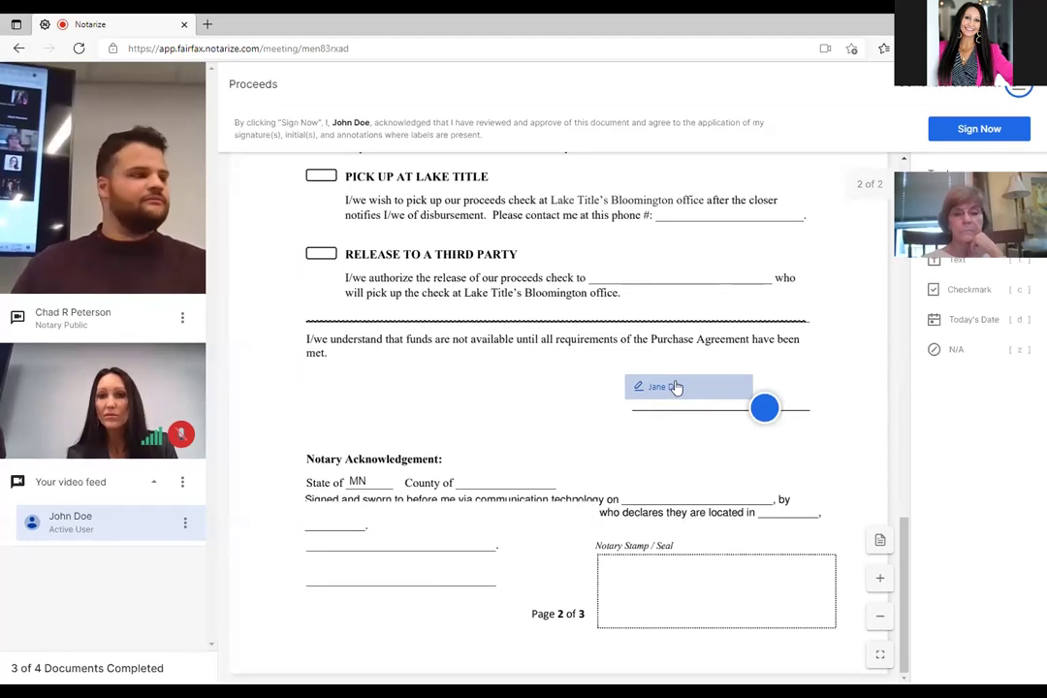
# Apply the saved signature to the page 2 signature line, agreeing it is legally binding.
pyautogui.click(675, 387)
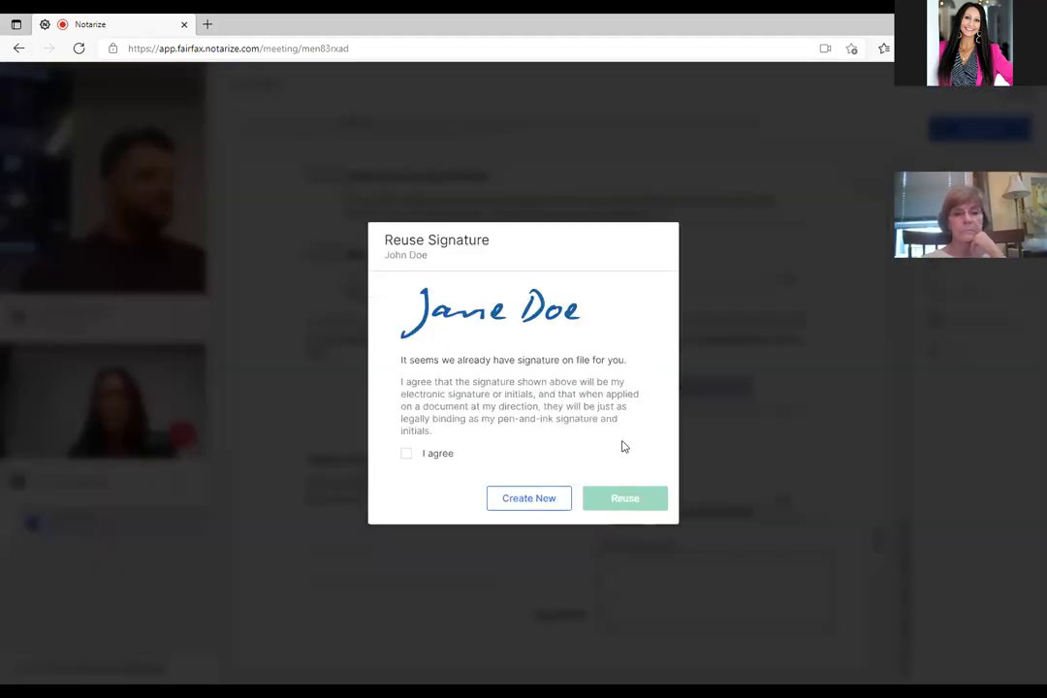
pyautogui.click(406, 452)
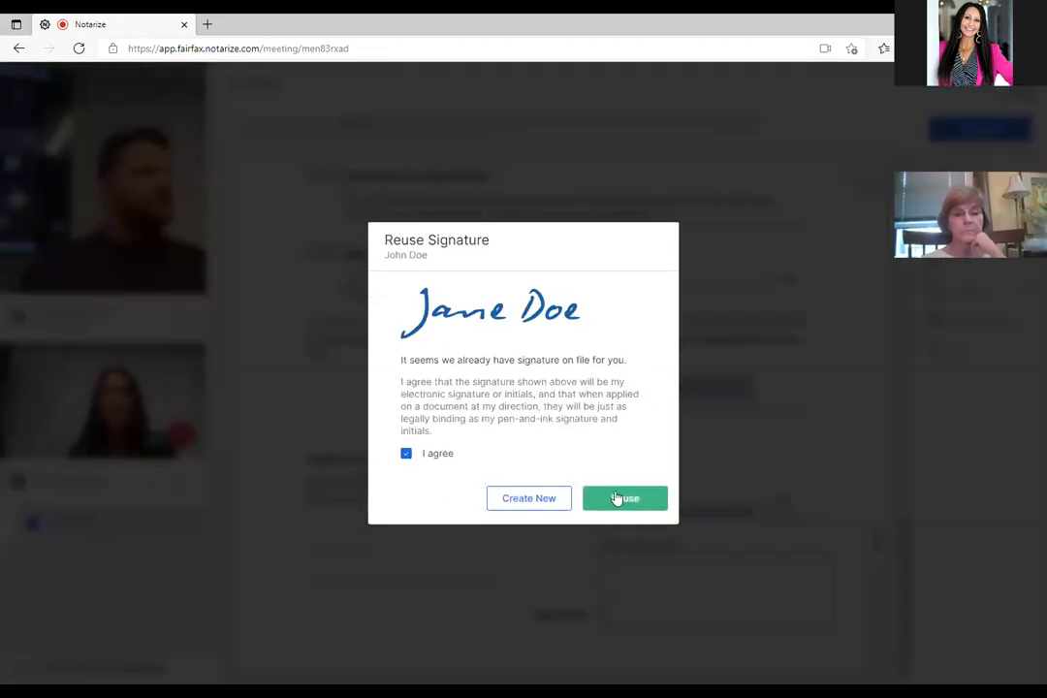
pyautogui.click(616, 498)
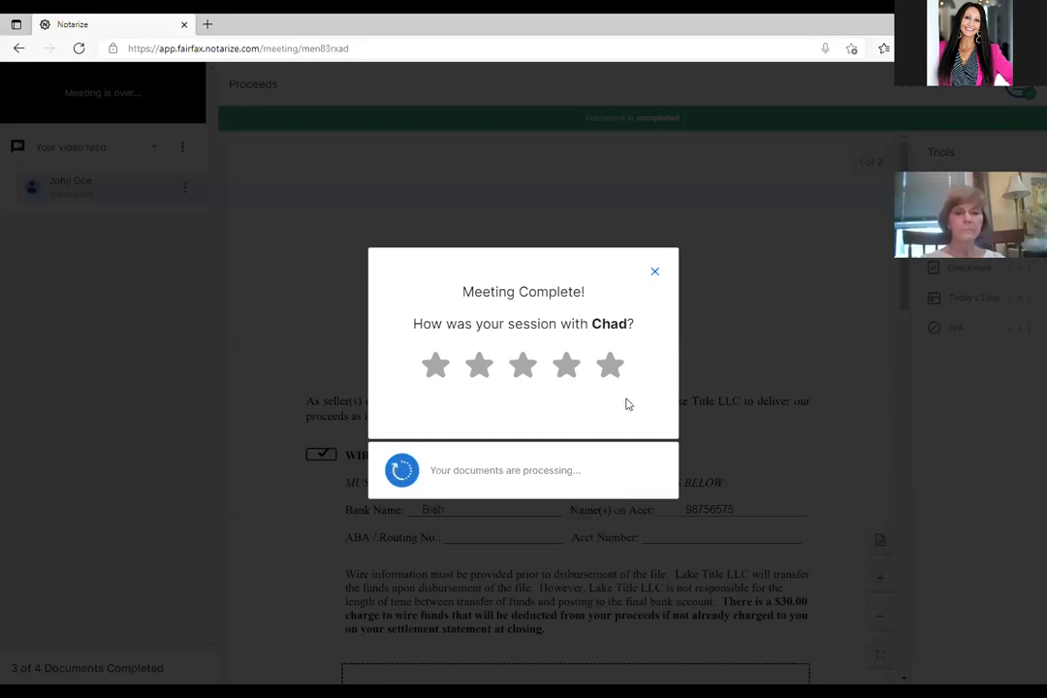
# Give the notary five stars with the instructions, engagement, tech savvy, friendly and efficient tags.
pyautogui.click(612, 372)
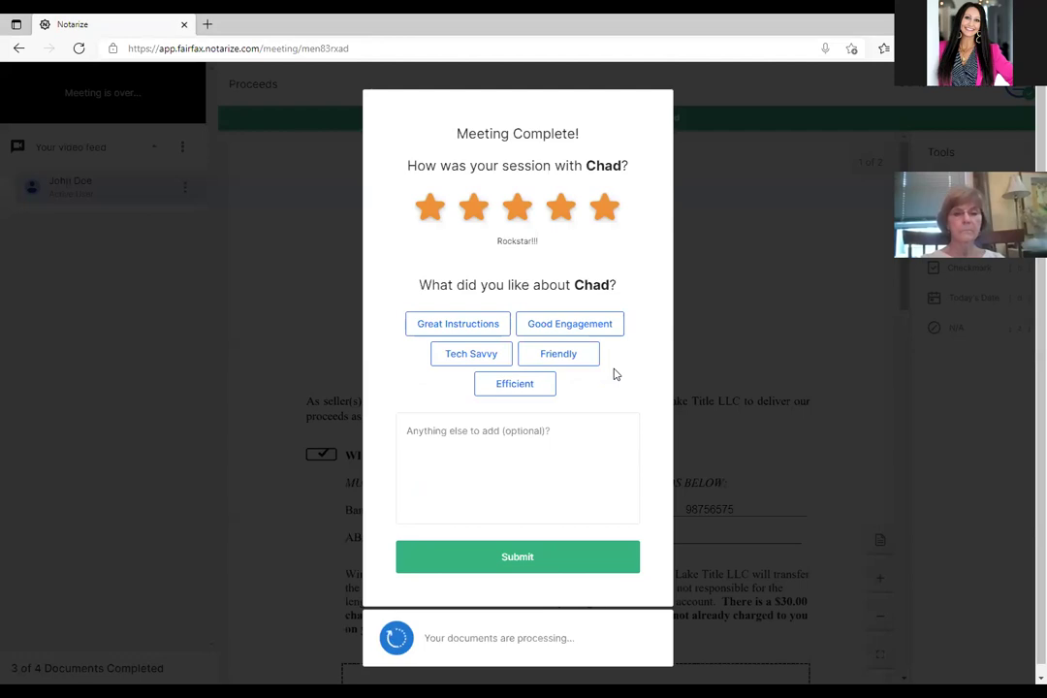
pyautogui.click(486, 328)
pyautogui.click(548, 331)
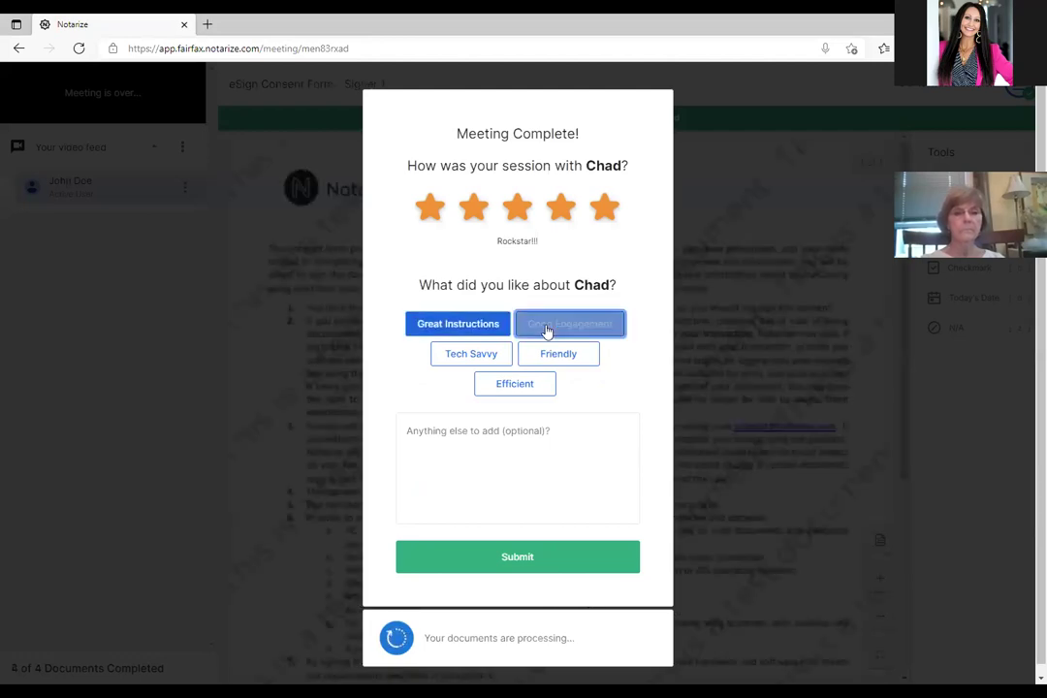
pyautogui.click(477, 355)
pyautogui.click(545, 355)
pyautogui.click(512, 393)
# Add the comment 'So much fun!!' and submit the rating.
pyautogui.click(489, 439)
pyautogui.write('So much fun!!')
pyautogui.click(468, 561)
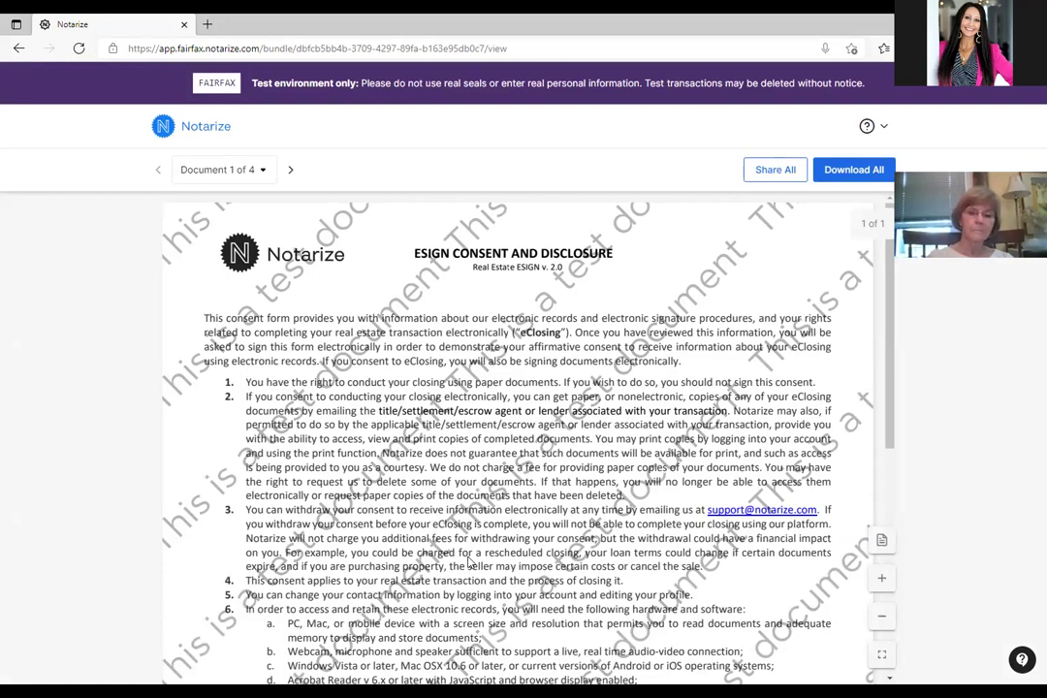
# Download all four documents of the completed bundle as one zip file.
pyautogui.click(844, 175)
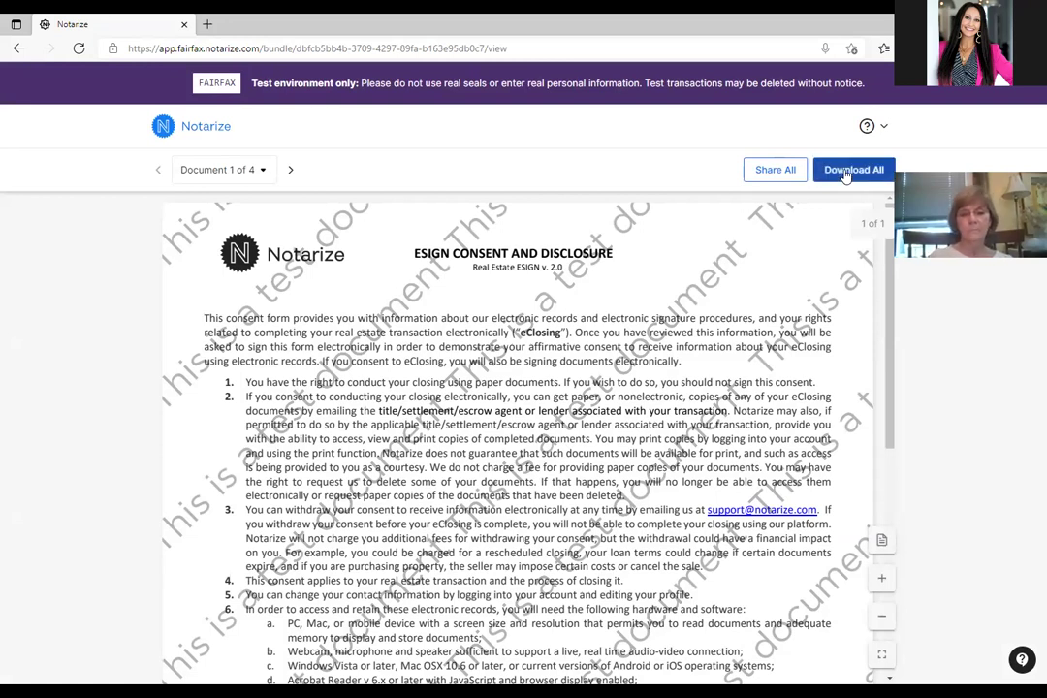